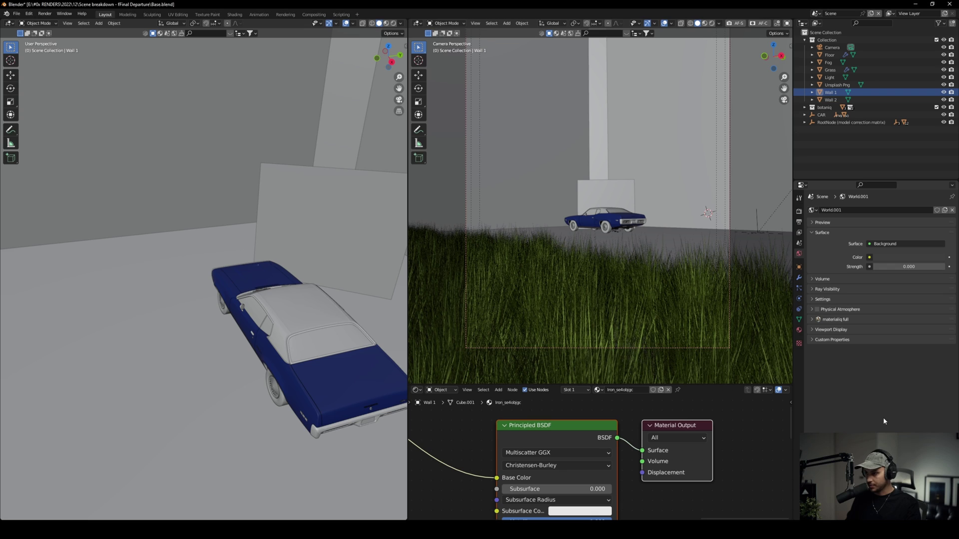
Step: Enlarge the perspective viewport and switch the camera viewport to rendered shading with gizmos and overlays hidden
left_click(823, 138)
scroll(226, 309, "down", 10)
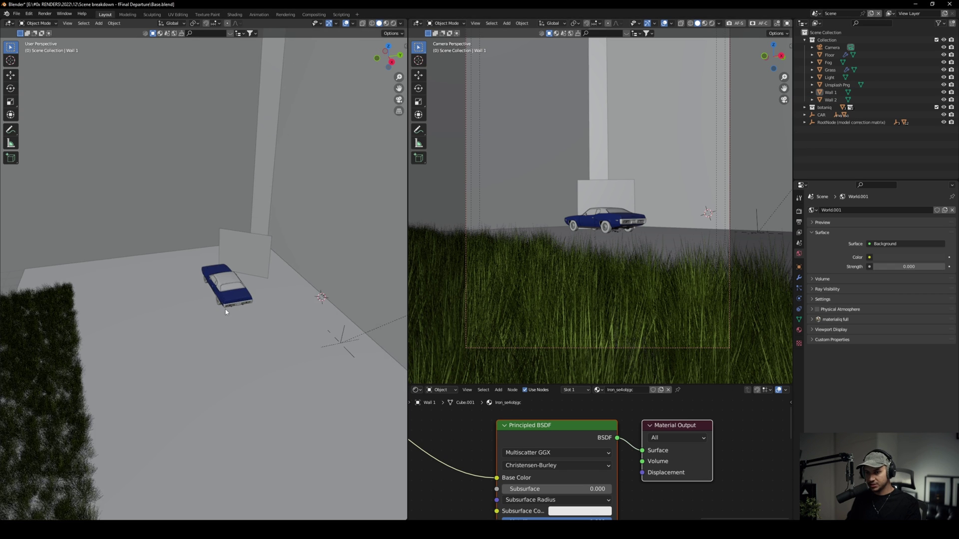
mouse_move(253, 310)
middle_mouse_down()
mouse_move(319, 275)
mouse_move(222, 270)
mouse_move(265, 286)
mouse_move(239, 319)
middle_mouse_up()
middle_click_drag(583, 233, 581, 266, "shift")
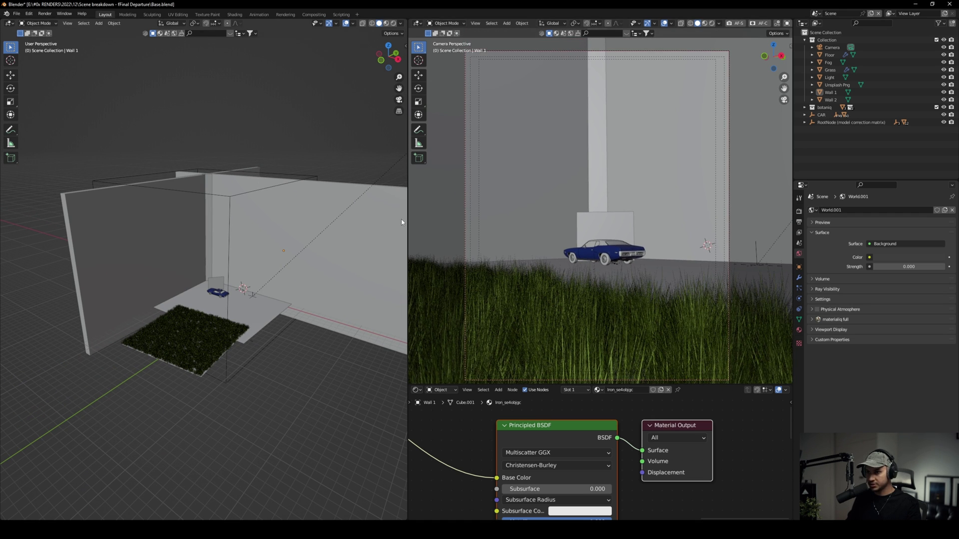
left_click_drag(408, 220, 429, 220)
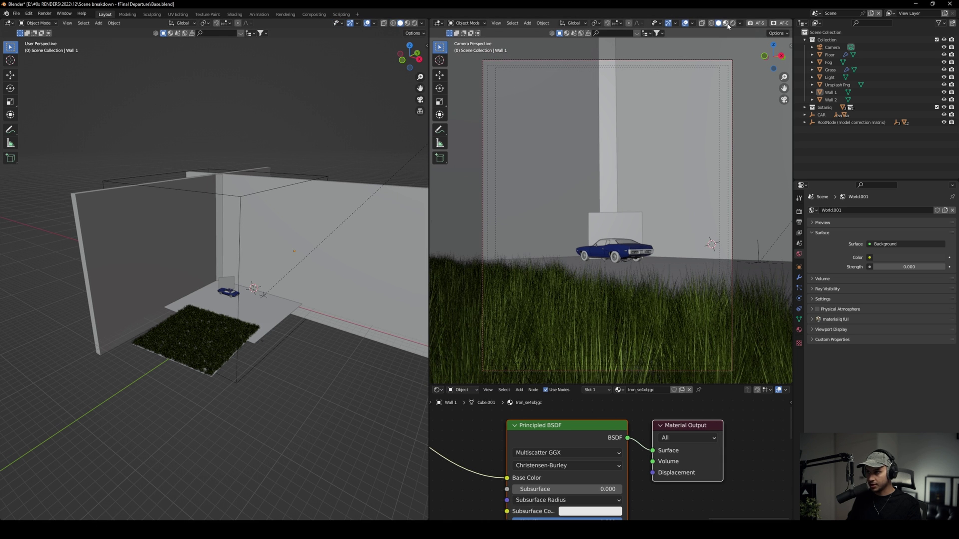
key("z")
left_click(669, 23)
left_click(686, 23)
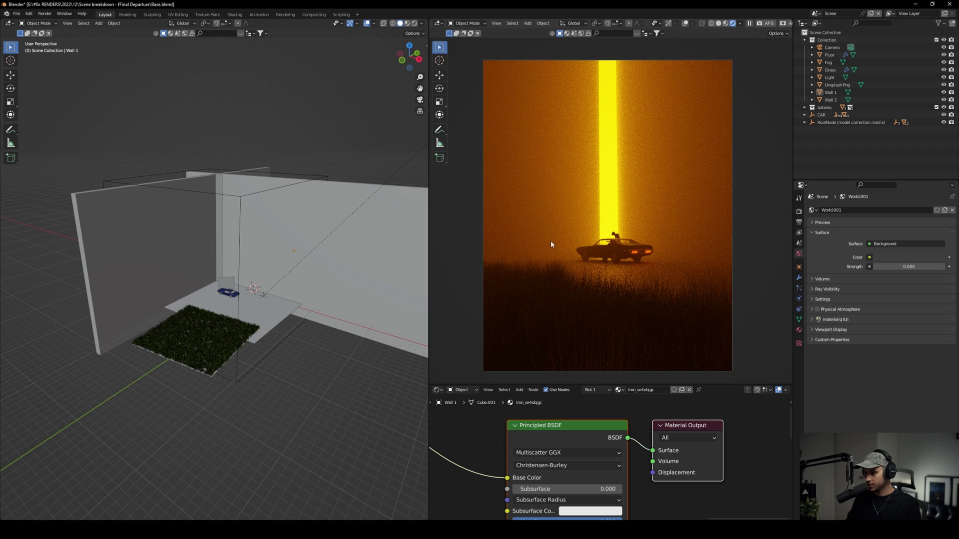
Step: Hide every object in Collection in the viewports and raise the world background strength to 5.500
scroll(275, 272, "up", 5)
middle_click_drag(275, 275, 277, 295)
scroll(230, 275, "down", 4)
scroll(232, 276, "down", 2)
scroll(277, 295, "down", 3)
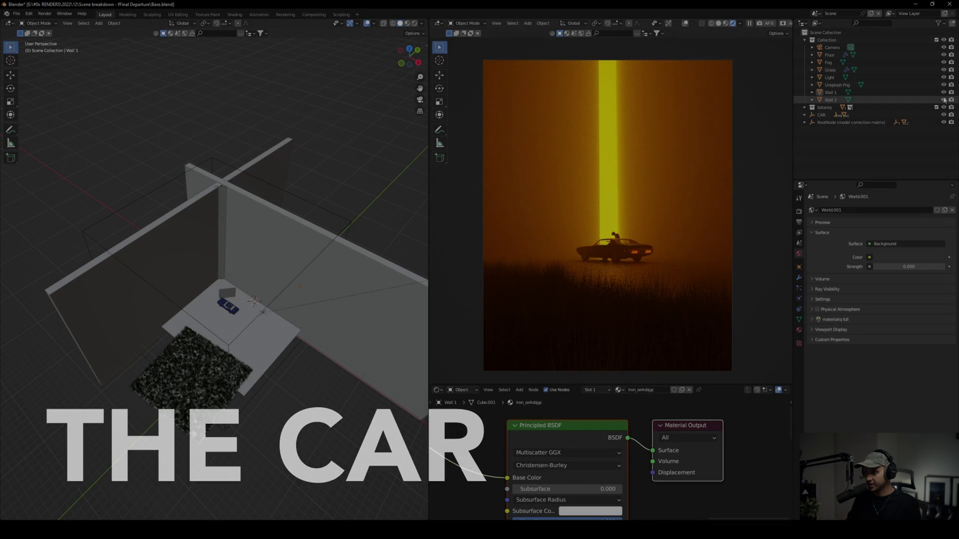
left_click_drag(944, 100, 944, 40)
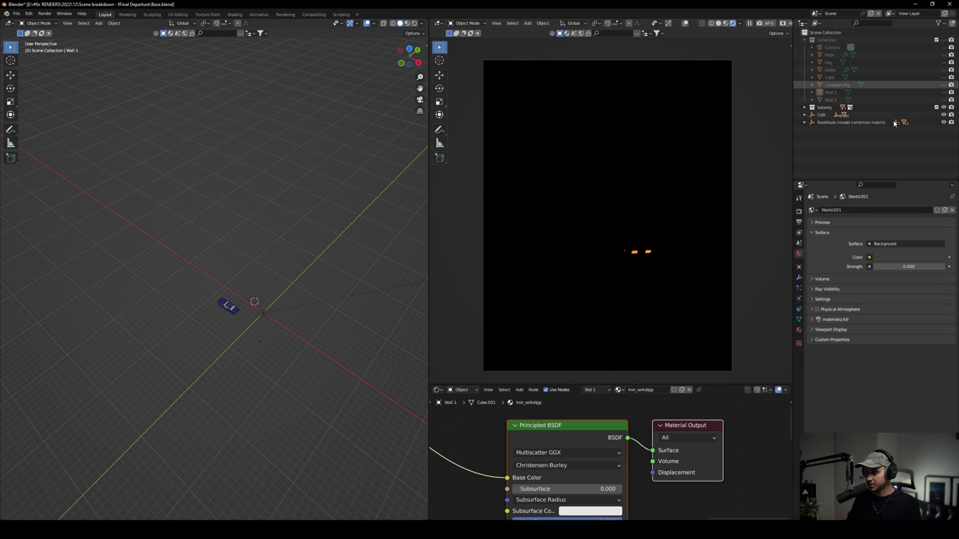
left_click_drag(909, 268, 953, 268)
Step: Examine the rendered car model from the side, above and behind, including a close view of its rear lights
scroll(696, 289, "up", 2)
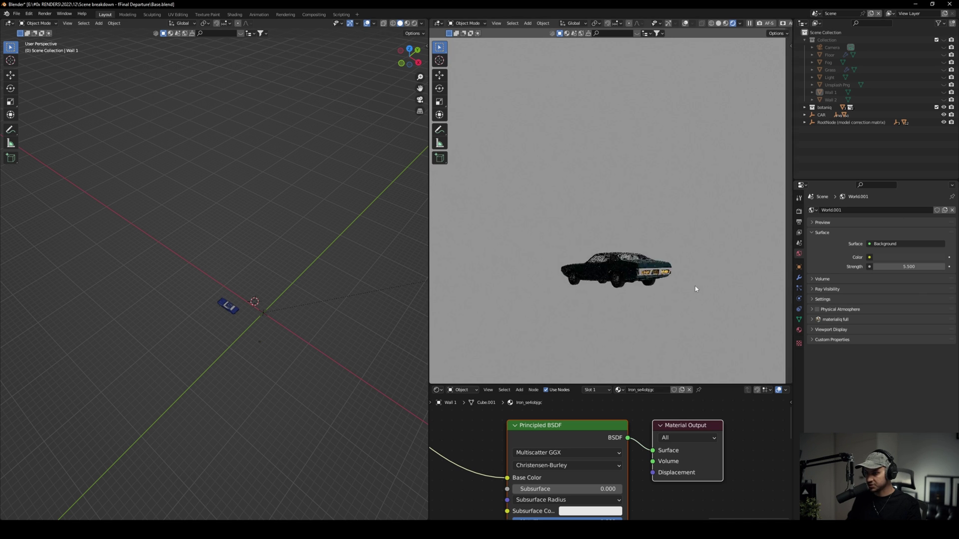
scroll(696, 288, "up", 3)
middle_click_drag(695, 288, 619, 255, "shift")
scroll(658, 243, "down", 5)
scroll(600, 275, "up", 4)
middle_click_drag(574, 295, 640, 254, "shift")
middle_click_drag(641, 254, 628, 230, "shift")
scroll(628, 231, "up", 3)
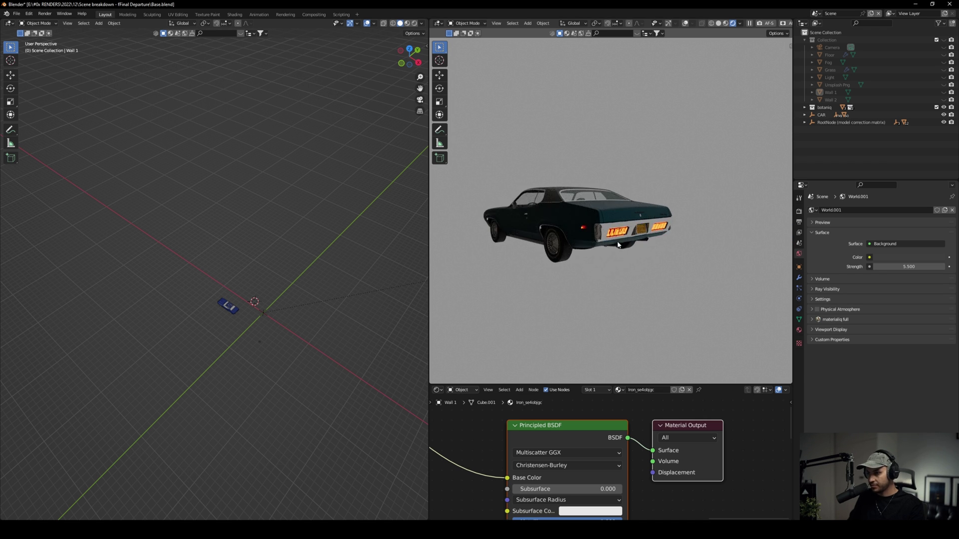
middle_click_drag(670, 271, 642, 262)
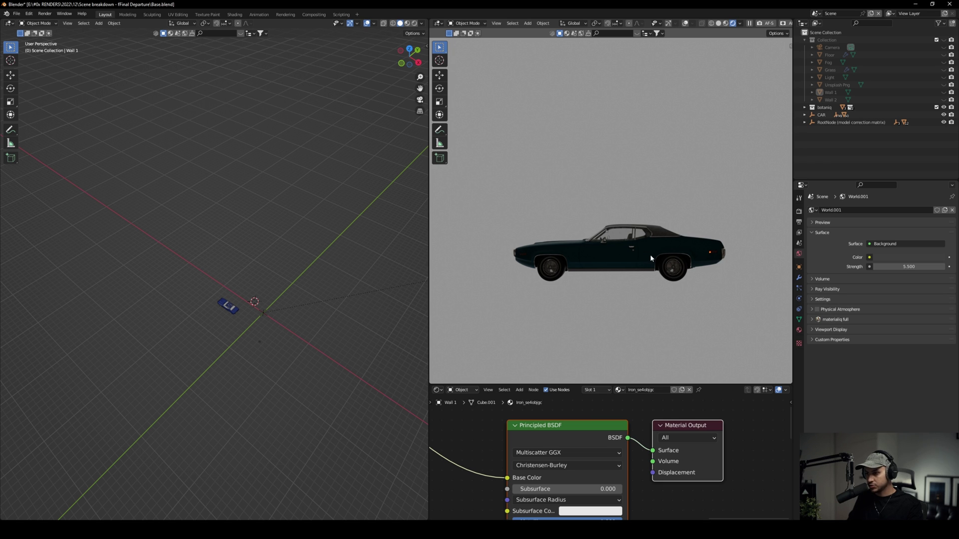
middle_click_drag(703, 270, 645, 294)
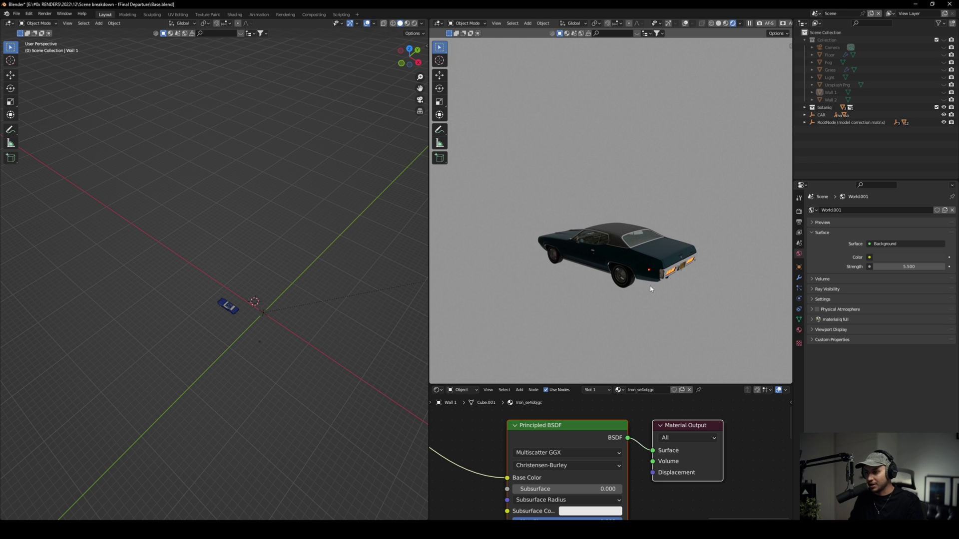
scroll(696, 285, "up", 4)
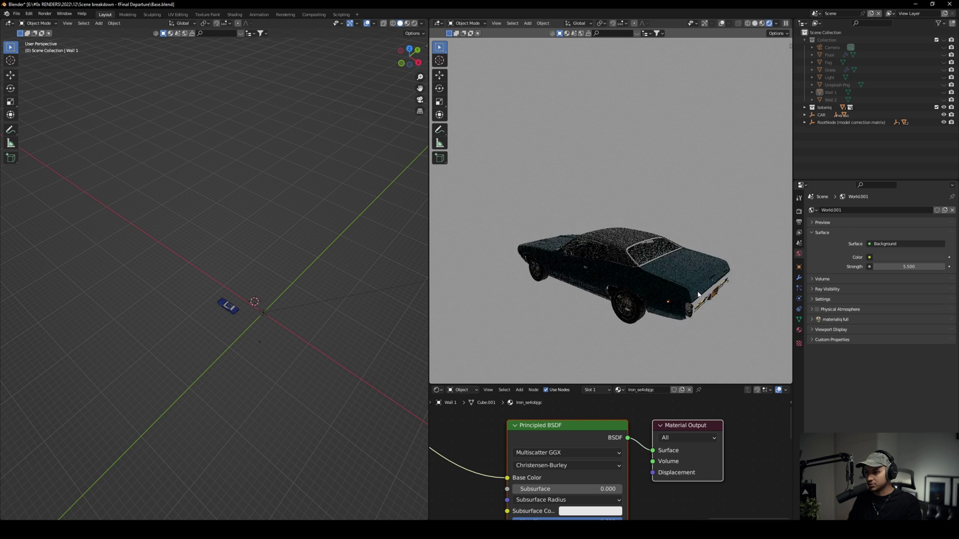
middle_click_drag(685, 295, 676, 277)
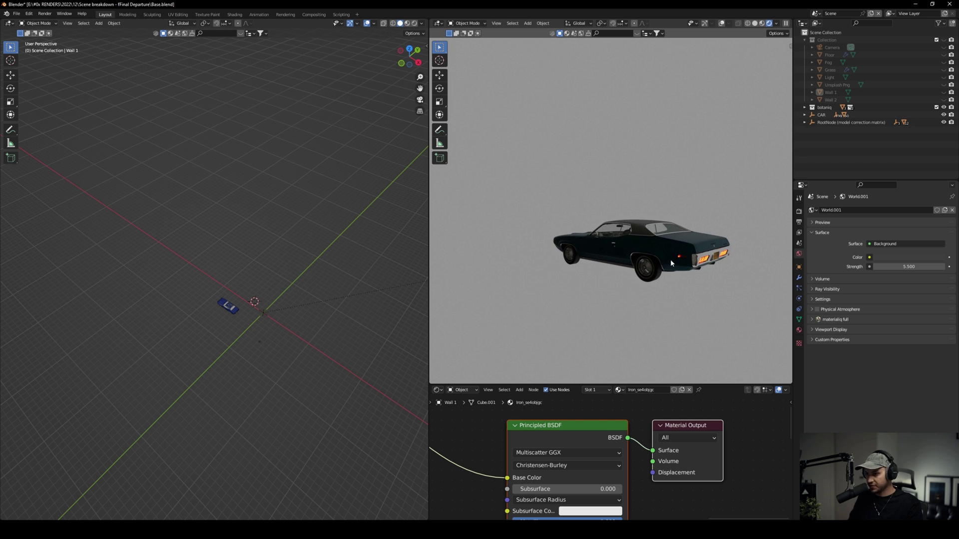
middle_click_drag(667, 264, 616, 267)
scroll(640, 256, "up", 5)
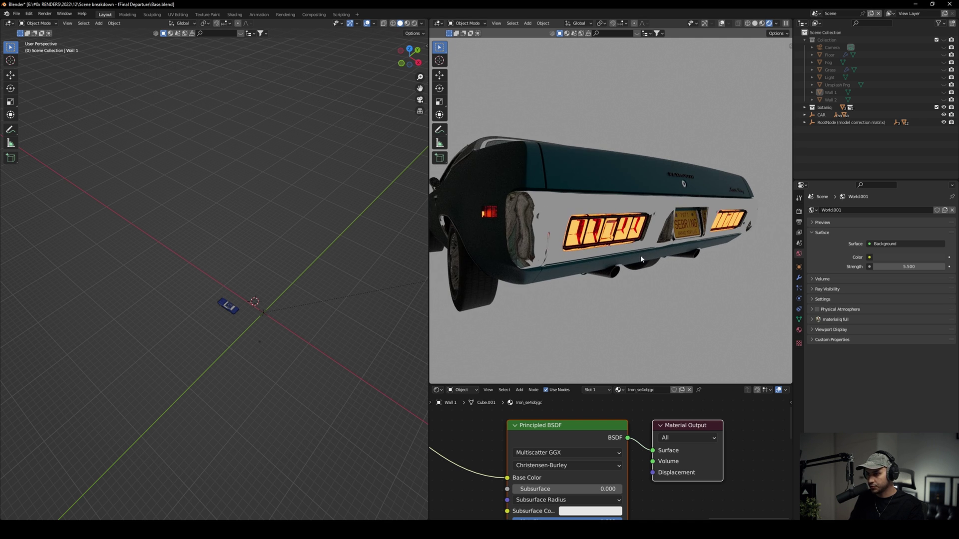
Step: Select the car's tail light mesh and open it in Edit Mode with solid shading, gizmos and overlays shown
left_click(598, 233)
scroll(599, 224, "down", 3)
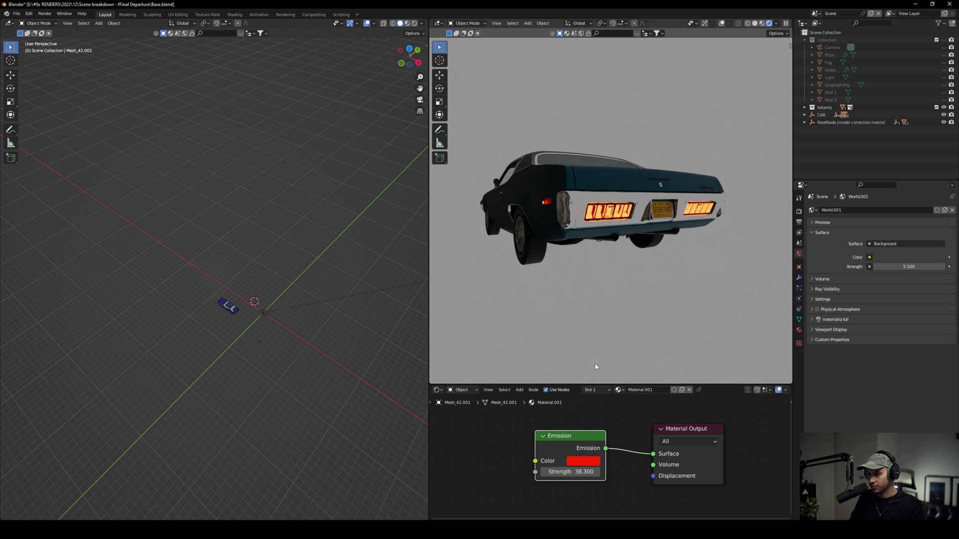
scroll(601, 251, "up", 2)
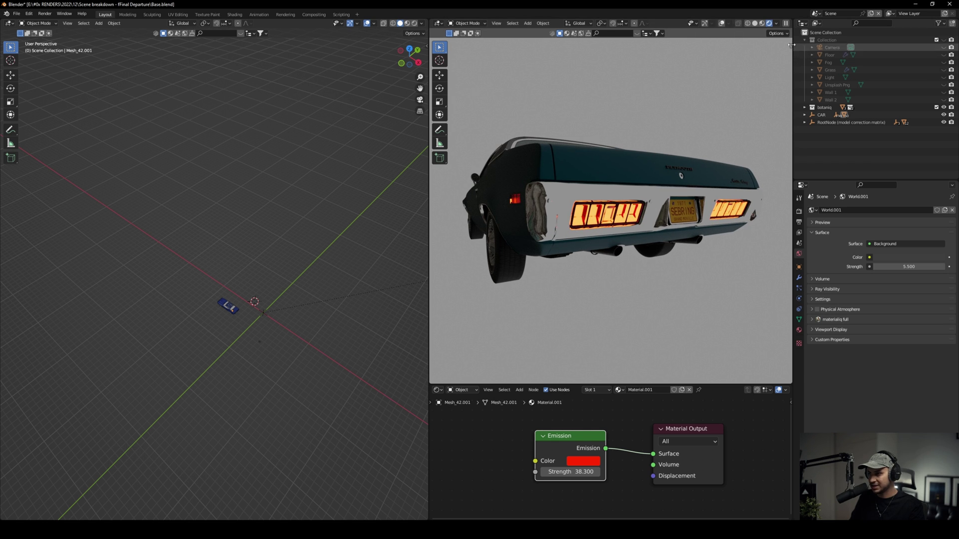
left_click(755, 23)
scroll(611, 238, "up", 4)
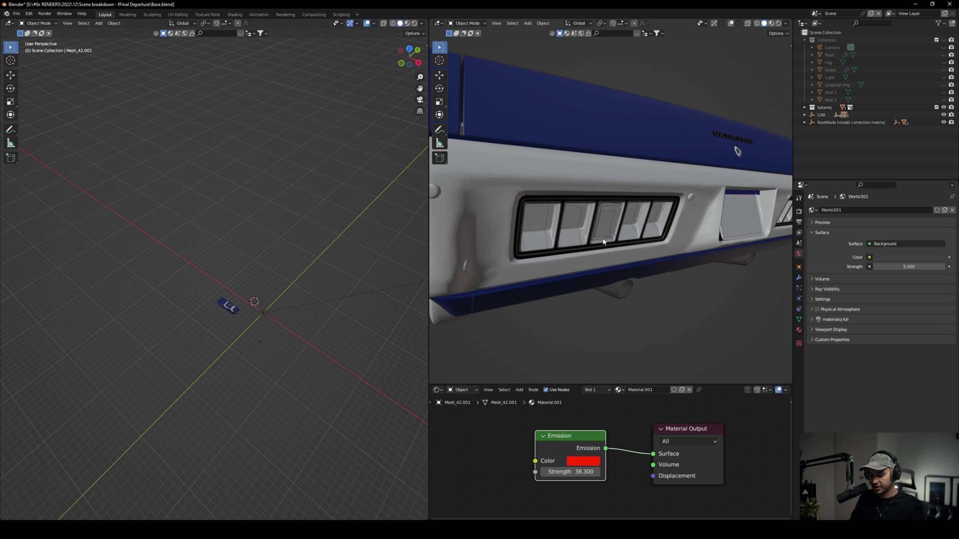
key("Tab")
middle_click_drag(595, 217, 545, 232)
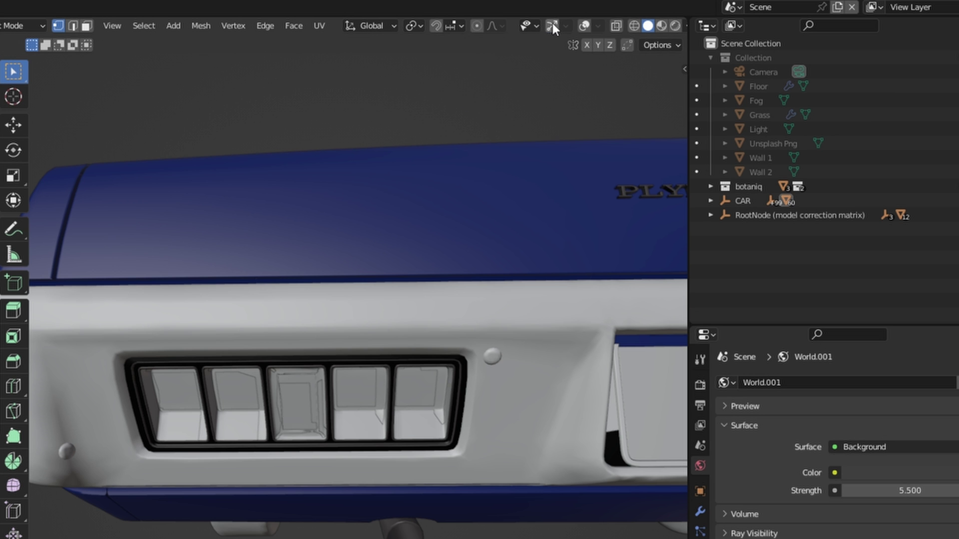
left_click(748, 23)
left_click(584, 26)
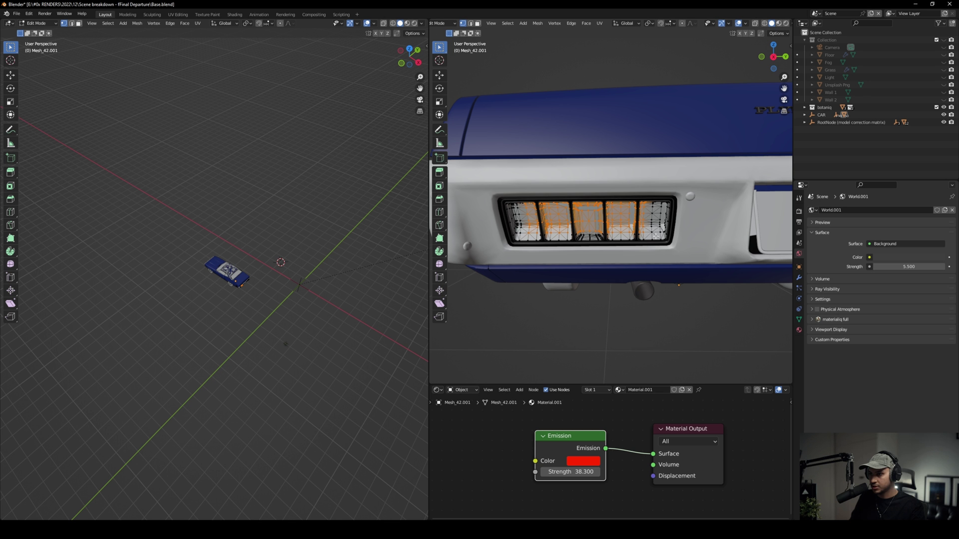
Step: Select the linked geometry of all five lens segments in one tail light
left_click_drag(645, 202, 639, 202)
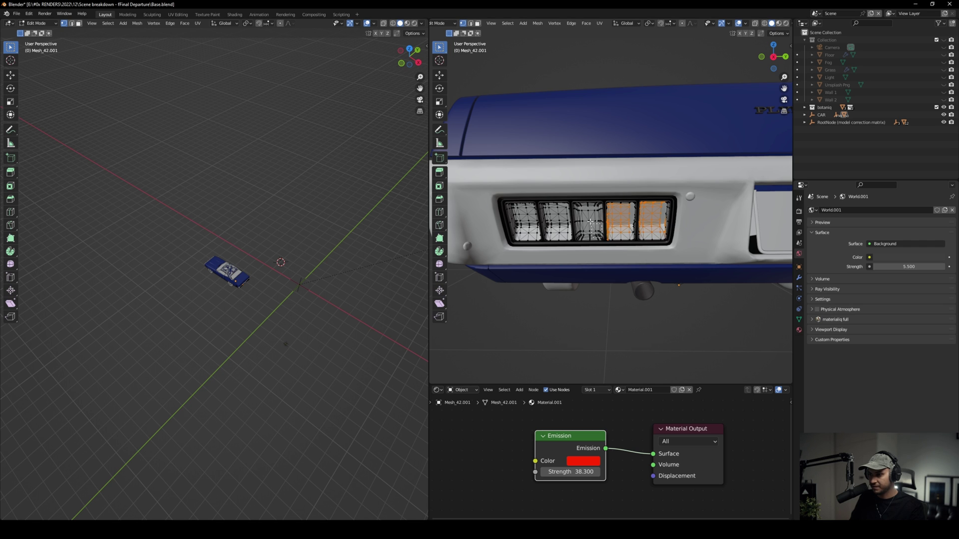
key("l")
key("l")
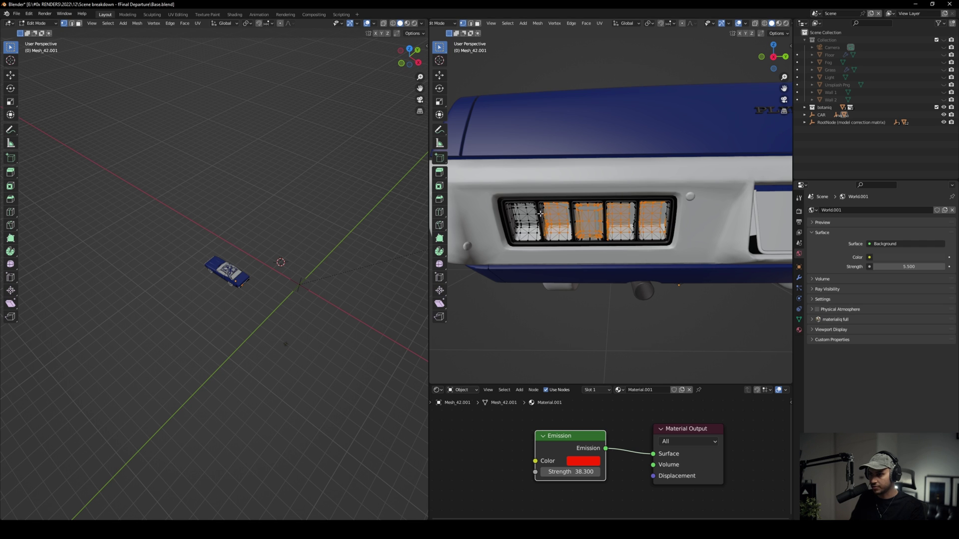
left_click_drag(509, 206, 506, 203, "shift")
middle_click_drag(509, 205, 592, 230)
left_click_drag(592, 232, 560, 215, "shift")
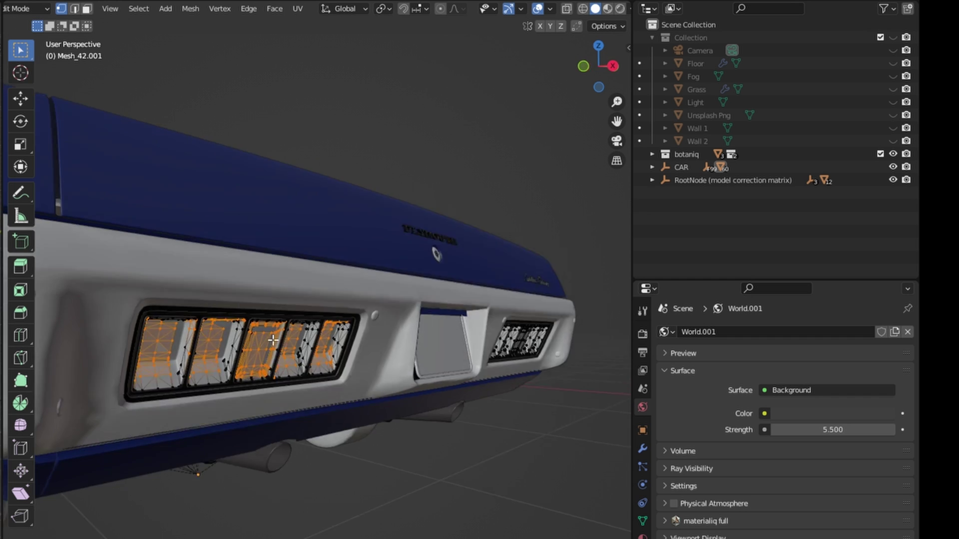
left_click_drag(227, 340, 226, 341, "shift")
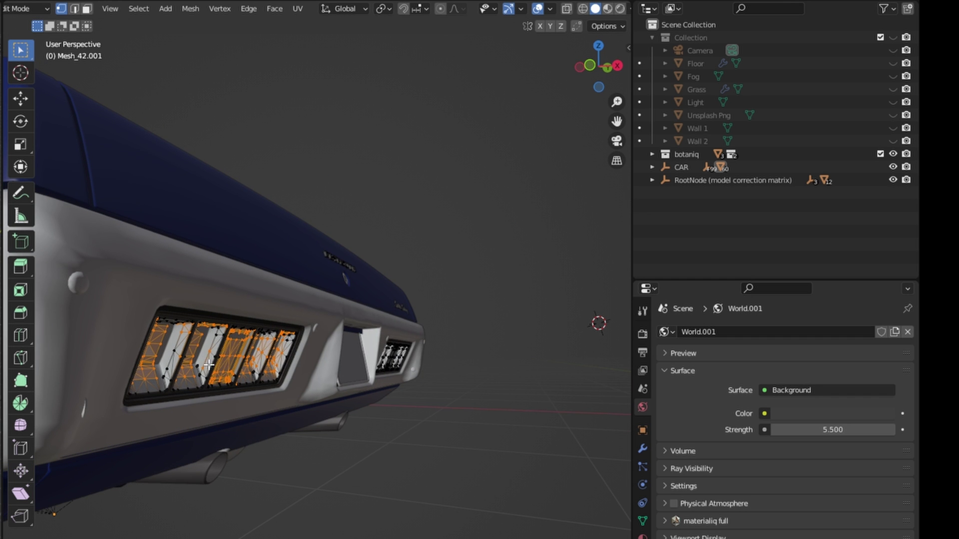
left_click(218, 369)
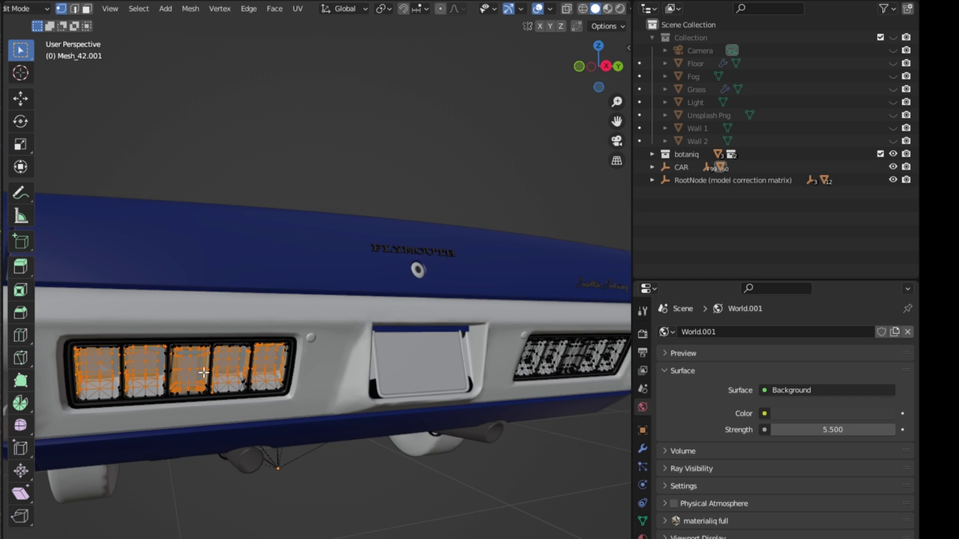
key("p")
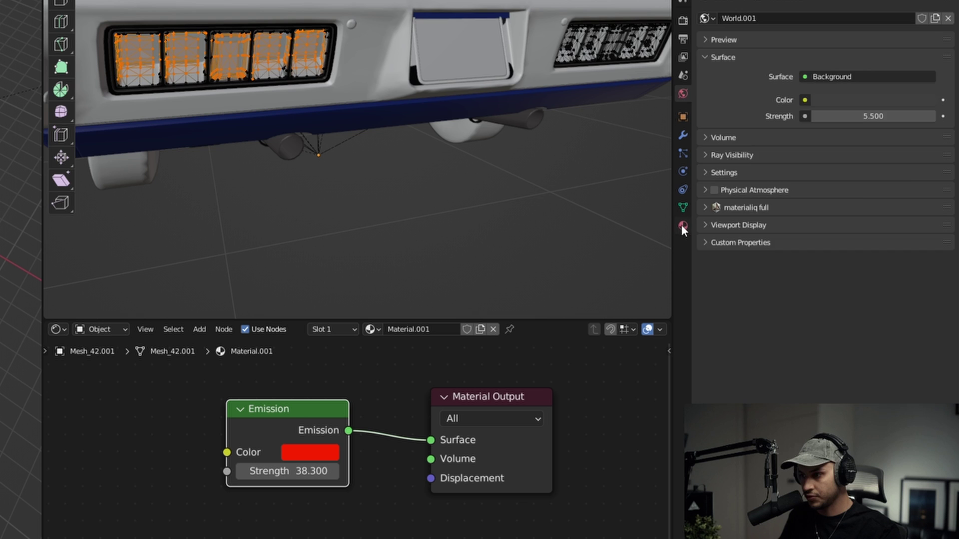
Step: Return to Object Mode and rename the tail light mesh's material to Backlight
left_click(684, 228)
key("Tab")
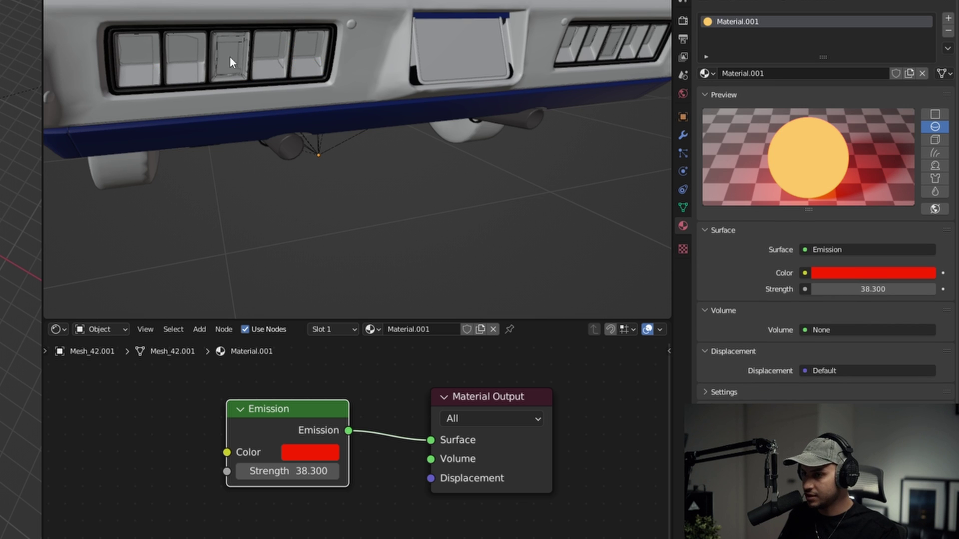
left_click(760, 74)
left_click(760, 74)
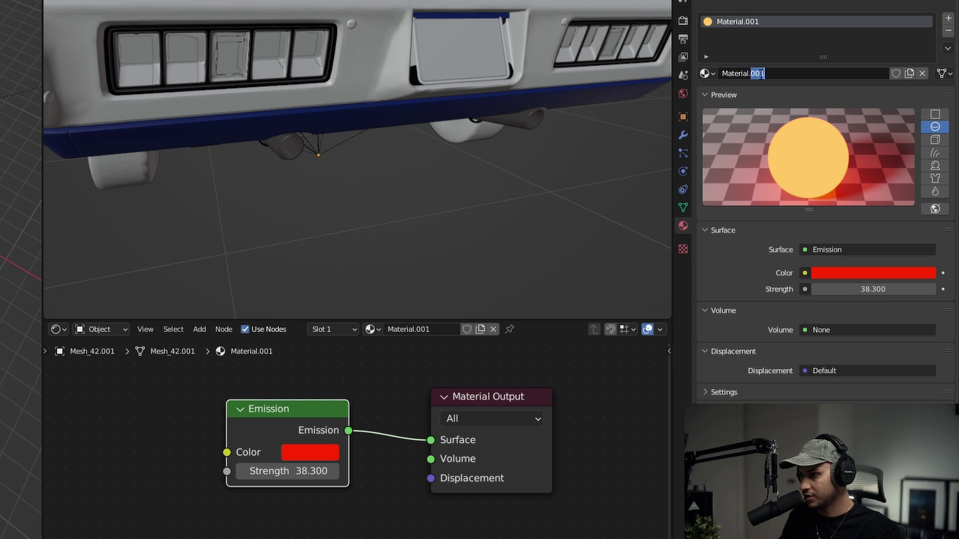
key("ctrl+a")
key("Caps_Lock")
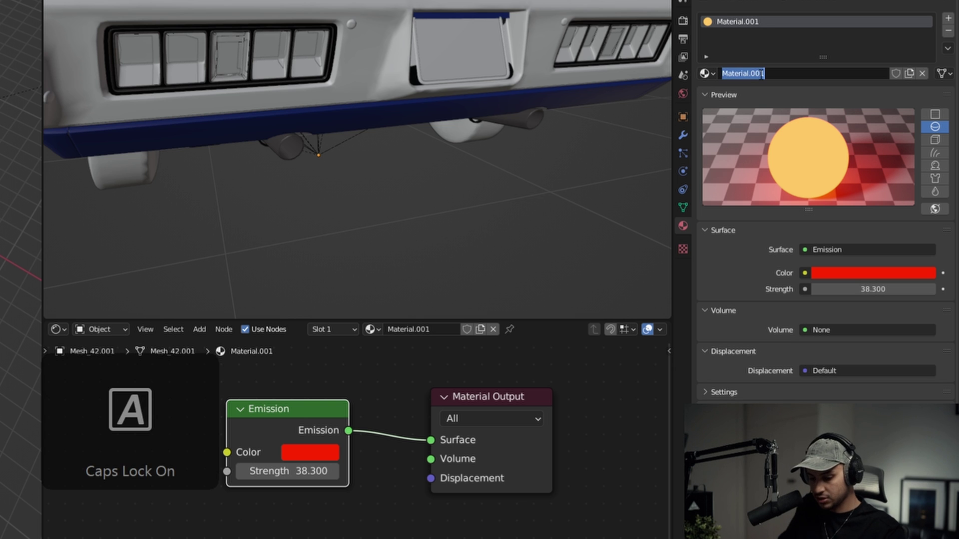
type("B")
key("Caps_Lock")
type("acklight")
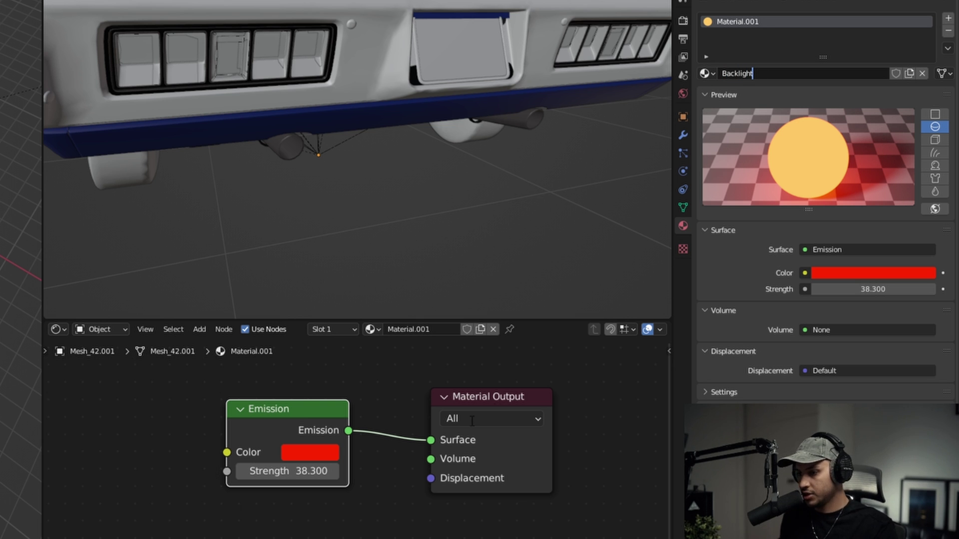
key("Return")
Step: Review the color and strength settings of the Backlight material's Emission node
middle_click_drag(338, 439, 315, 420)
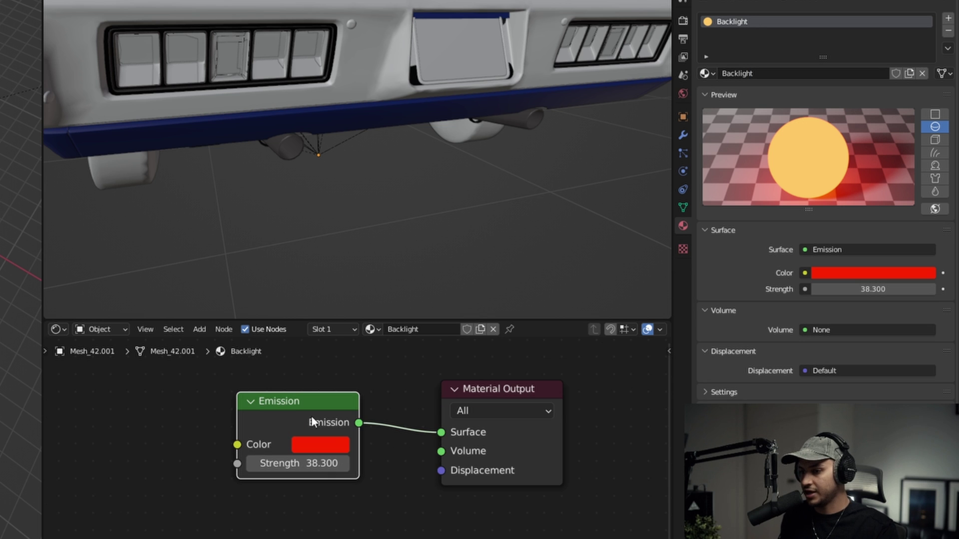
left_click(317, 447)
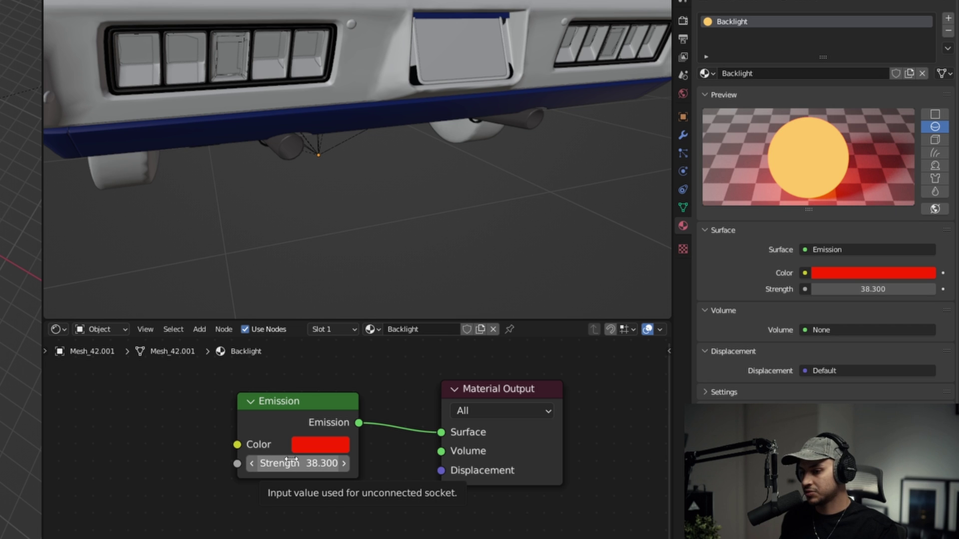
middle_click_drag(505, 32, 341, 111)
scroll(430, 61, "down", 5)
scroll(341, 111, "down", 3)
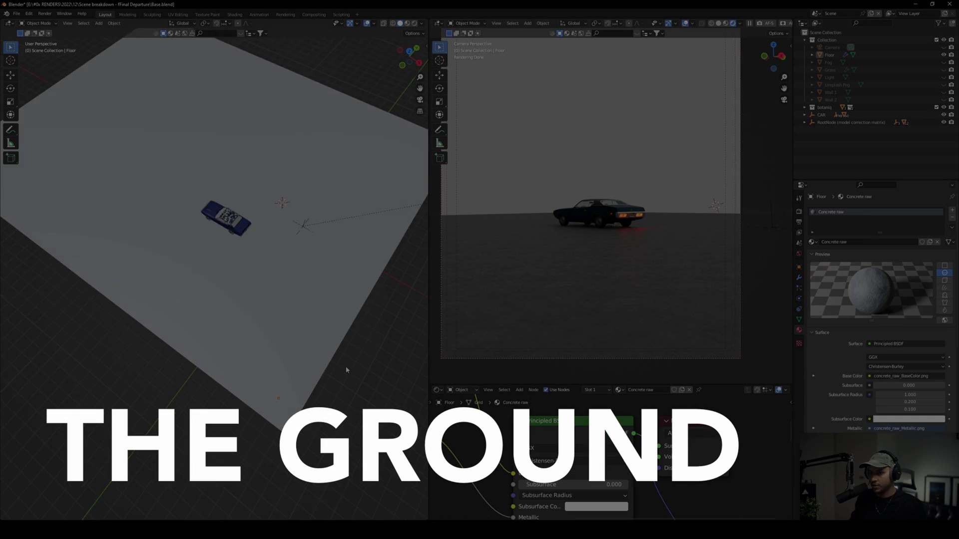
Step: Examine the concrete floor around the car and the tail light reflection on it
scroll(346, 370, "down", 3)
middle_click_drag(346, 370, 353, 328)
scroll(353, 327, "up", 2)
scroll(324, 339, "up", 1)
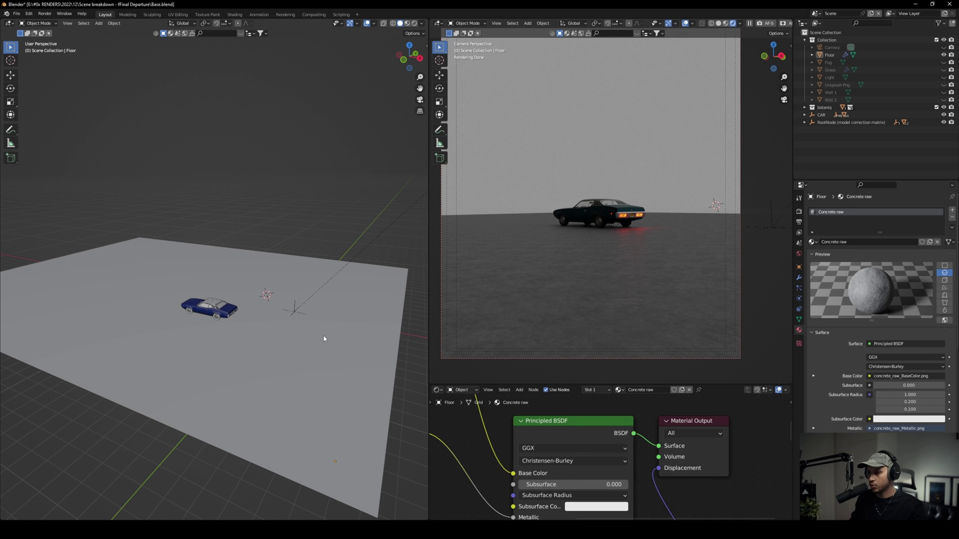
middle_click_drag(330, 375, 315, 342)
scroll(585, 289, "up", 6)
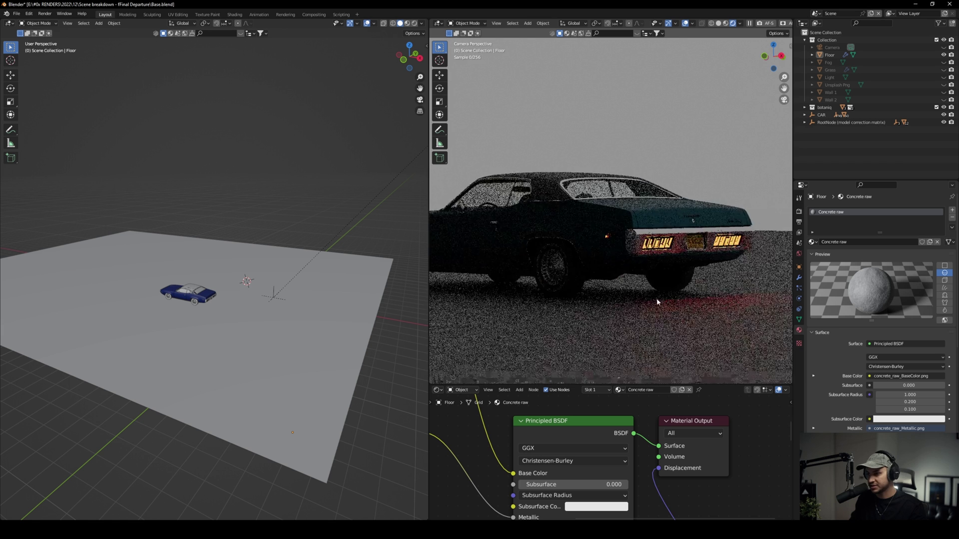
scroll(656, 298, "up", 5)
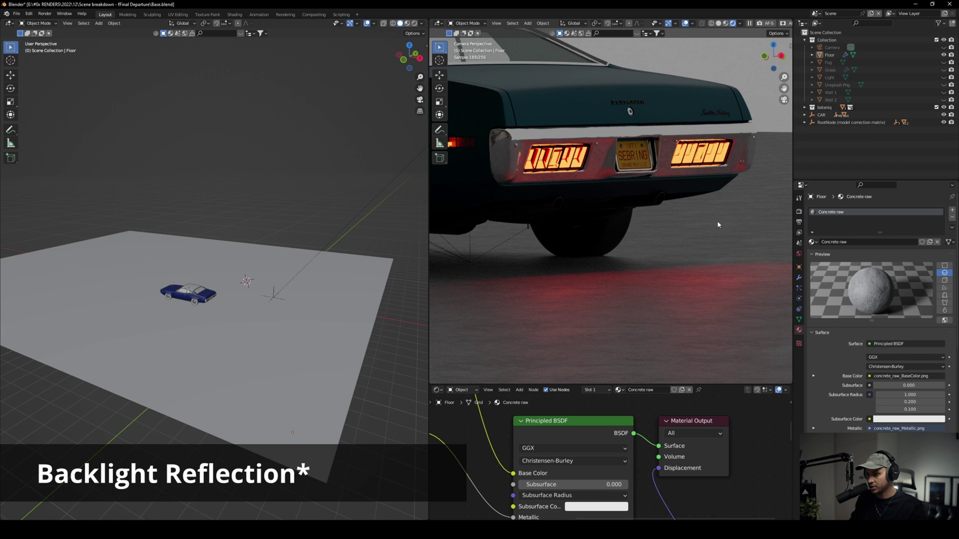
scroll(315, 312, "down", 3)
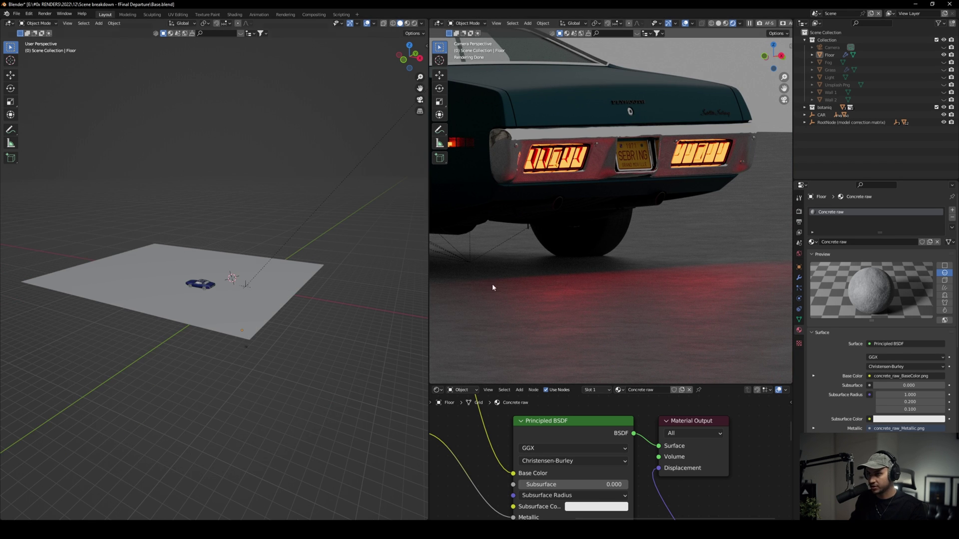
Step: Search the online asset library's materials for Concrete, with the floor selected, and preview a concrete result
scroll(683, 289, "down", 5)
middle_click_drag(268, 281, 274, 305)
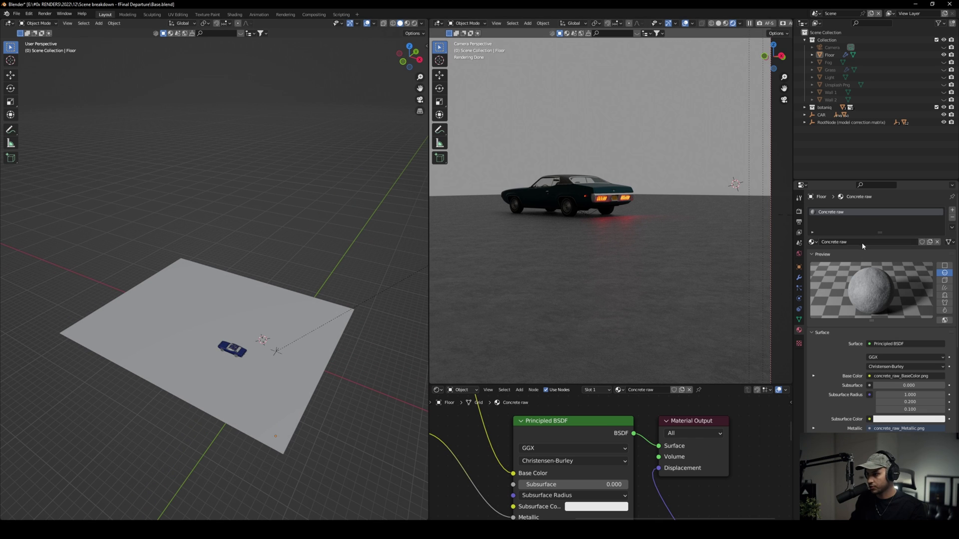
left_click(305, 347)
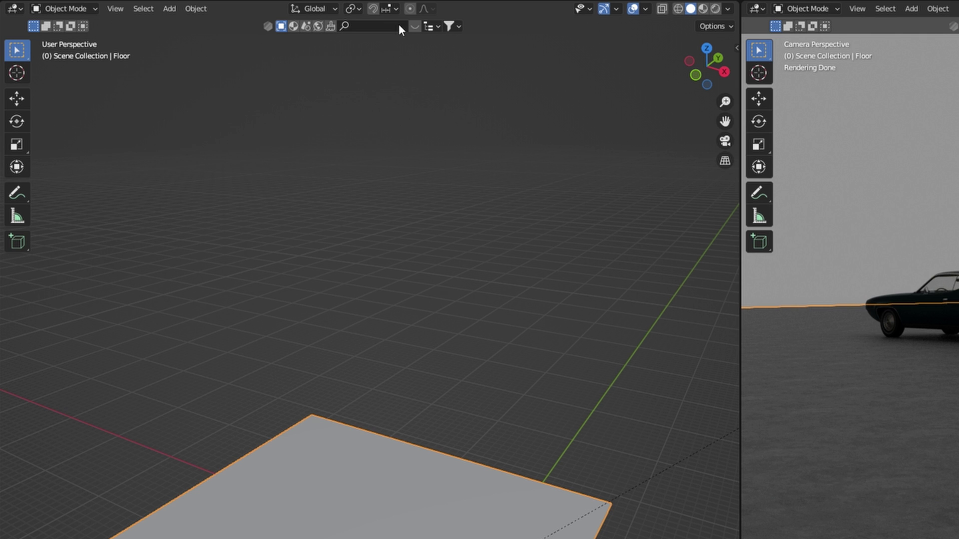
left_click(294, 27)
left_click(382, 23)
type("c")
type("Concret")
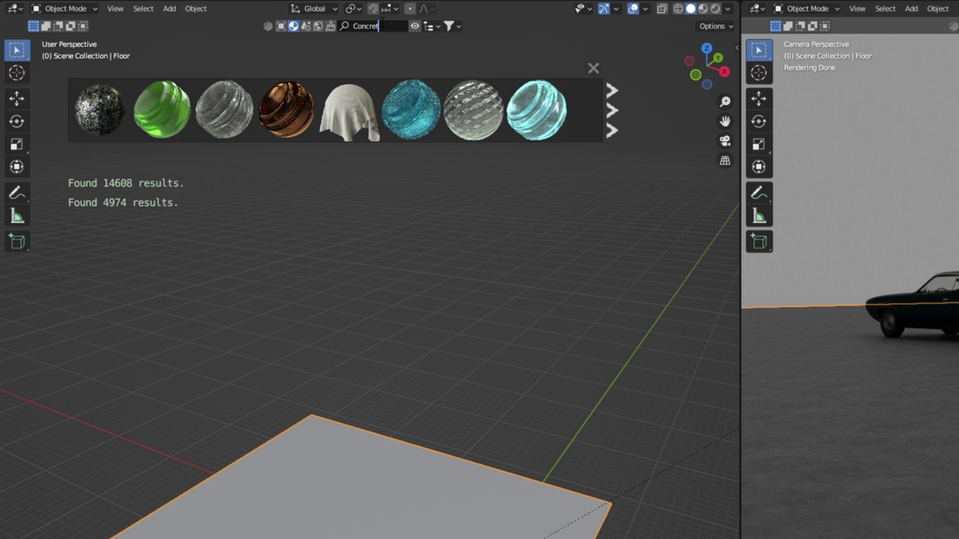
type("e")
key("Return")
mouse_move(205, 114)
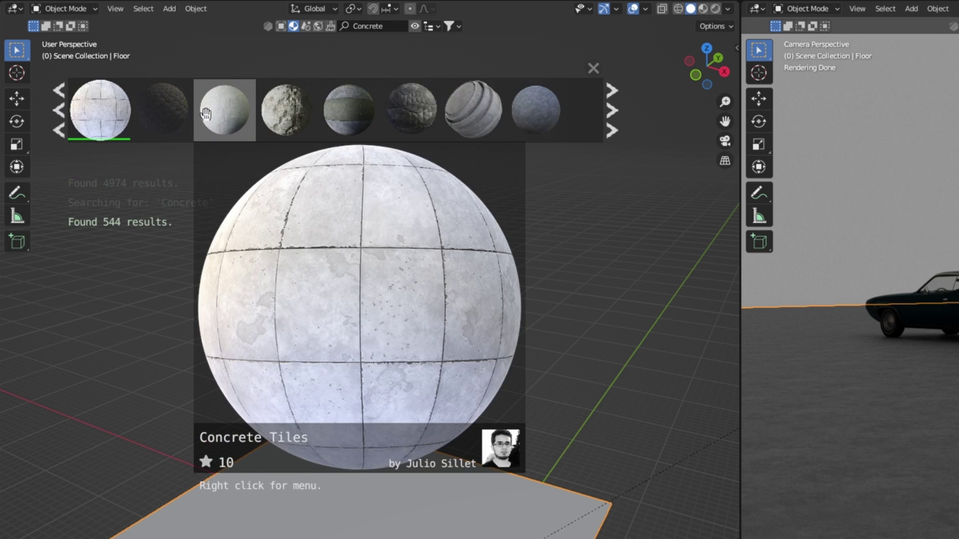
scroll(178, 114, "up", 1)
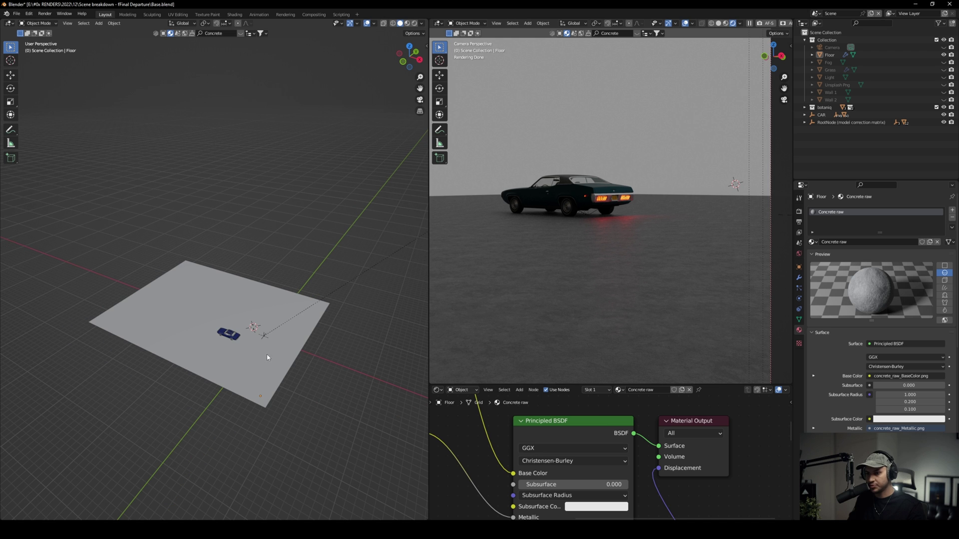
Step: Select the floor and disable both of its Array modifiers in the viewport to expose the single base tile
left_click(268, 353)
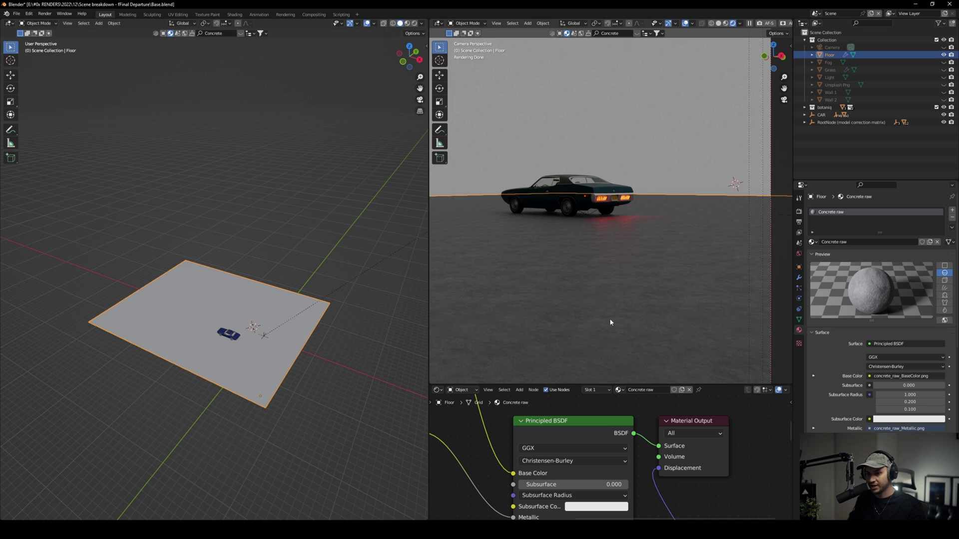
scroll(614, 253, "down", 2)
middle_click_drag(572, 244, 618, 258, "shift")
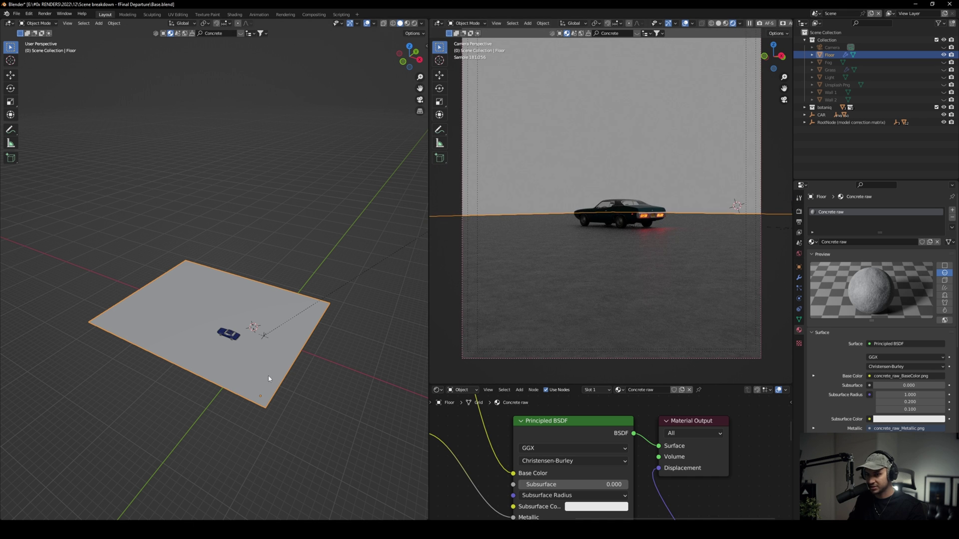
middle_click_drag(266, 378, 236, 411)
middle_click_drag(236, 411, 278, 277, "shift")
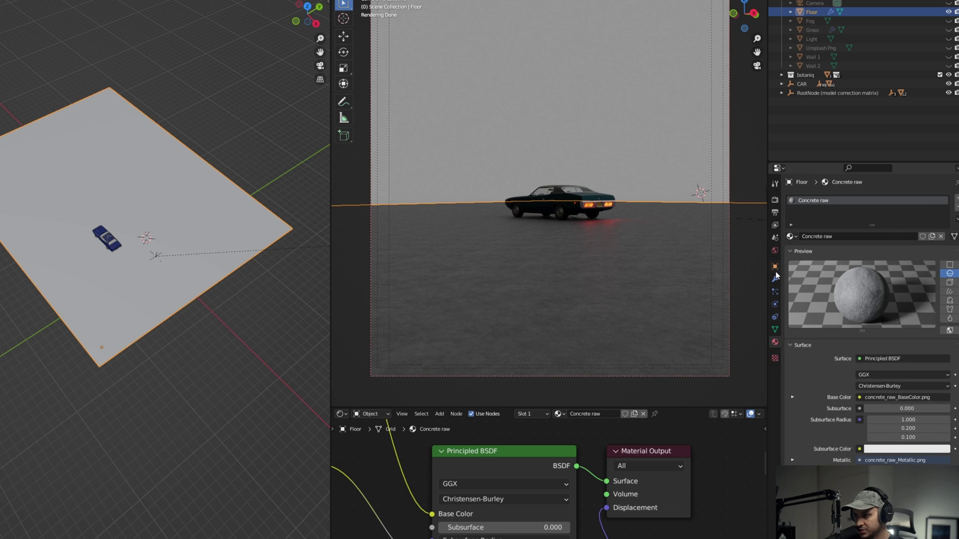
left_click(799, 253)
left_click(778, 267)
left_click(776, 279)
left_click(791, 213)
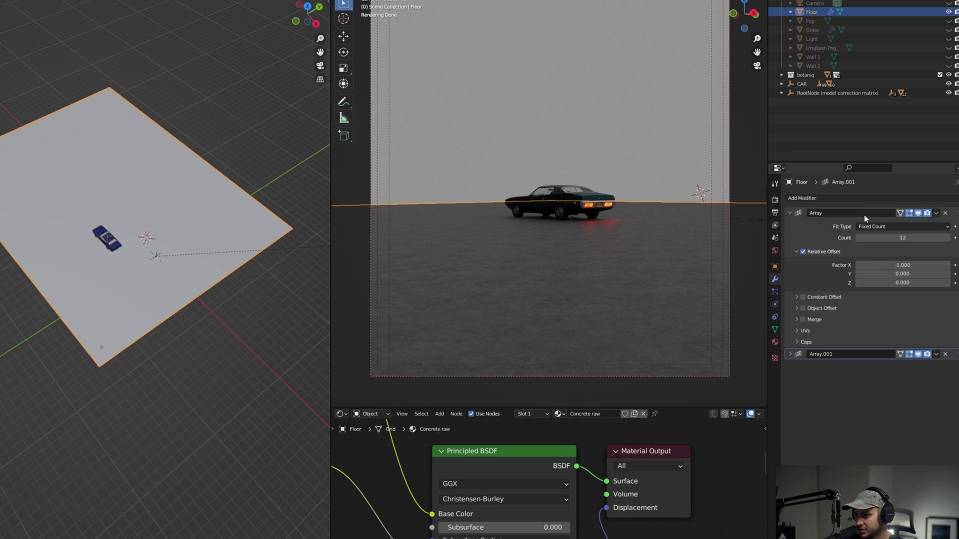
left_click(918, 213)
left_click(918, 355)
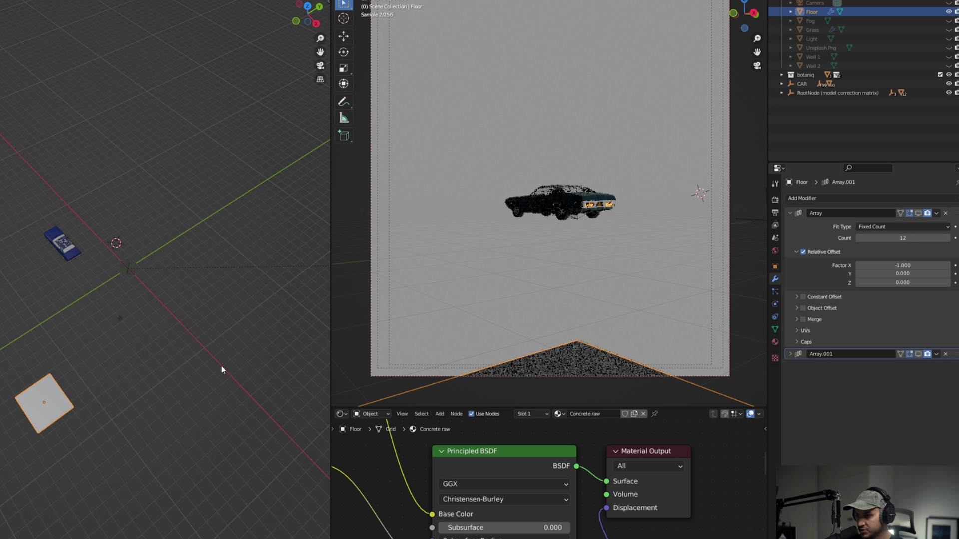
middle_click_drag(108, 347, 129, 327, "shift")
scroll(122, 345, "up", 4)
middle_click_drag(119, 402, 80, 337, "shift")
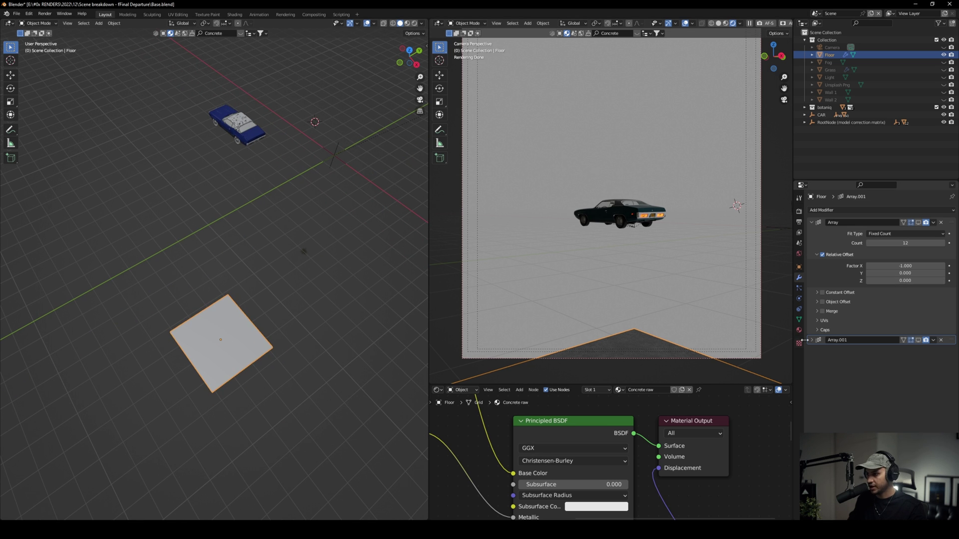
Step: Expand the floor's second Array modifier and re-enable both arrays in the viewport one at a time
left_click(811, 341)
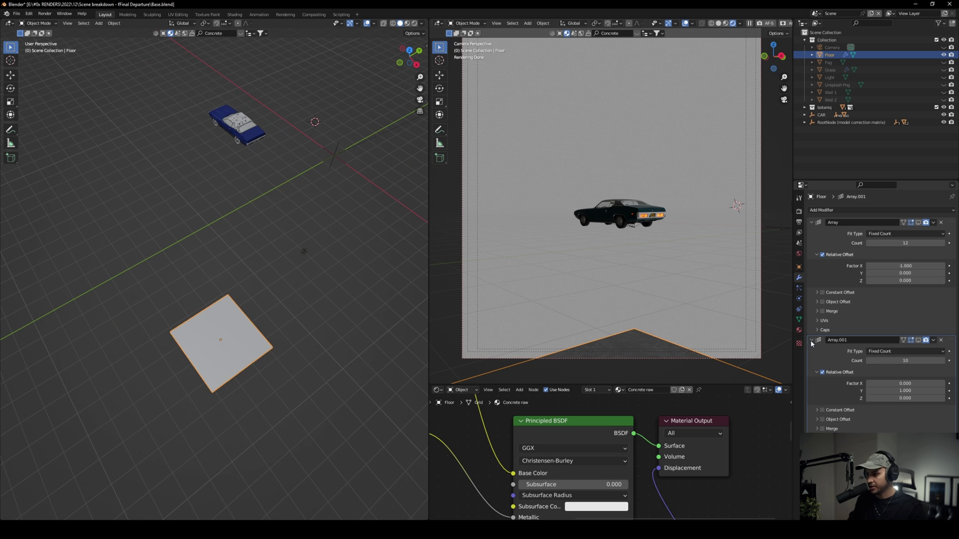
left_click(918, 222)
scroll(243, 340, "down", 2)
middle_click_drag(256, 328, 285, 368, "shift")
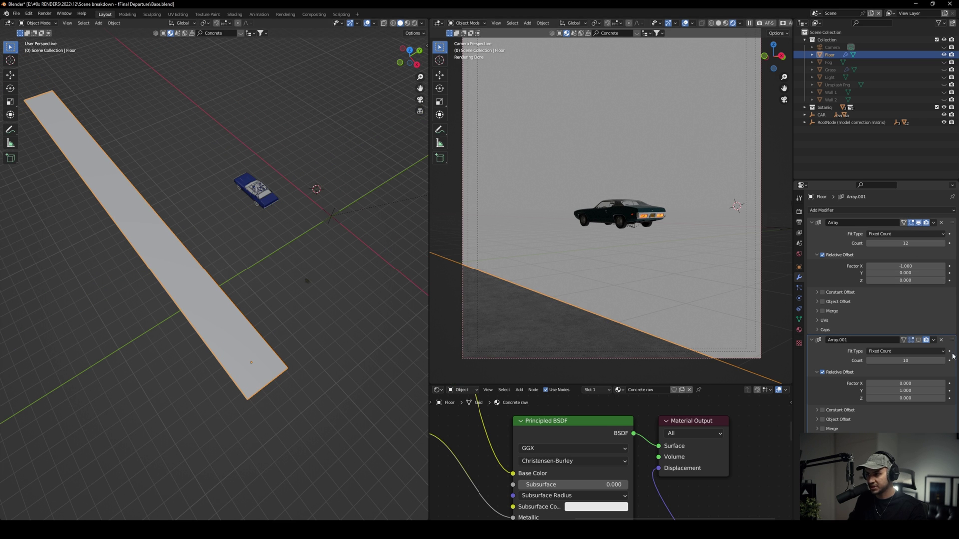
left_click(925, 340)
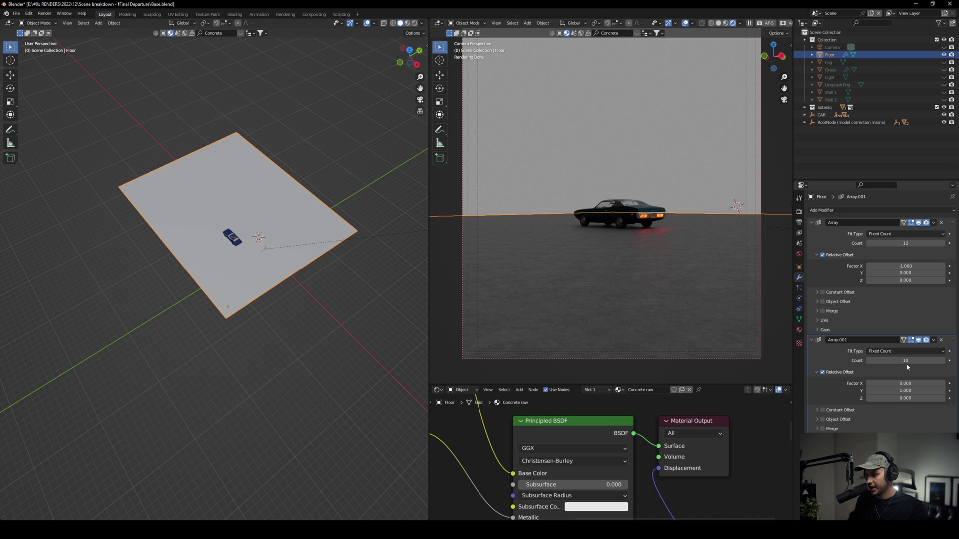
Step: Try array counts of 23 and 27 on the floor, undo both changes and collapse the two modifiers
left_click_drag(907, 361, 939, 361)
left_click_drag(905, 242, 929, 242)
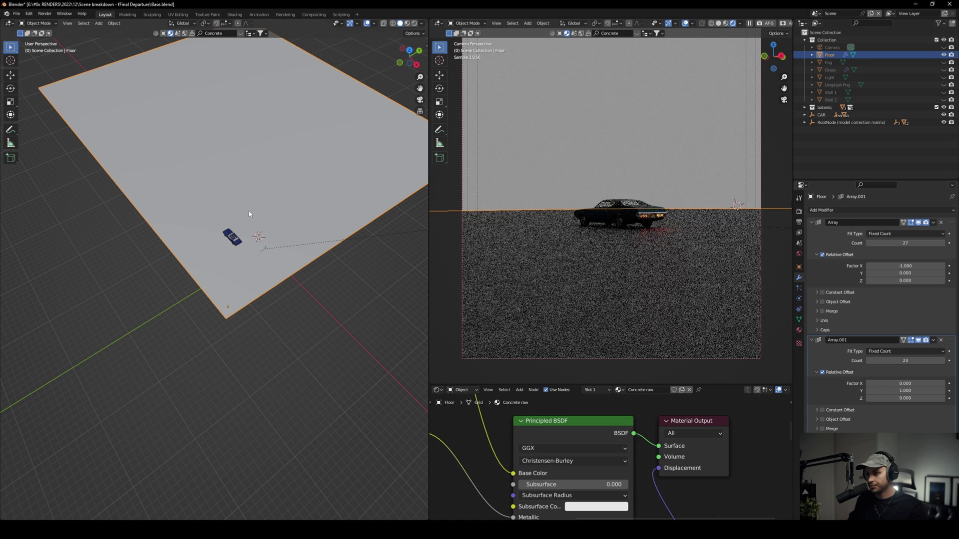
key("ctrl+z")
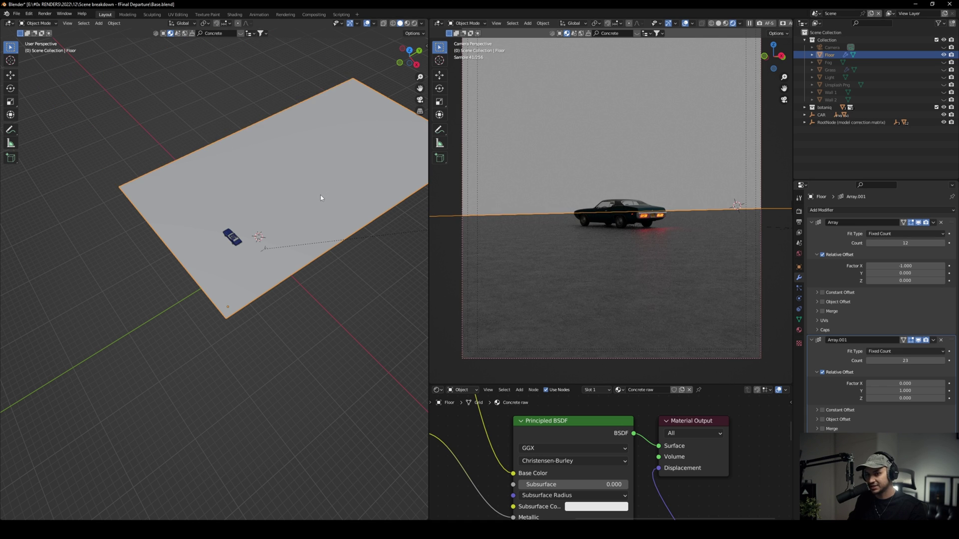
key("ctrl+z")
middle_click_drag(268, 212, 307, 183)
scroll(308, 183, "up", 3)
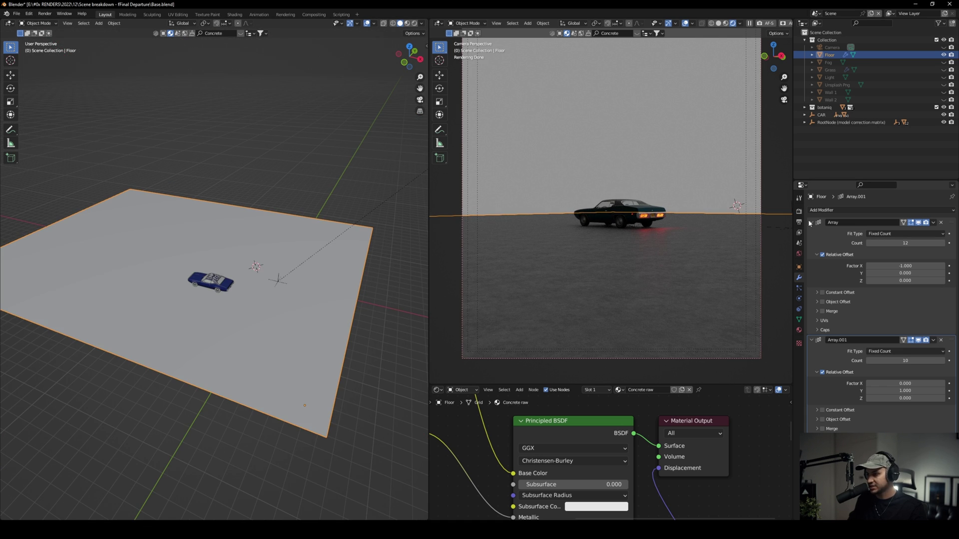
left_click(811, 222)
left_click(813, 233)
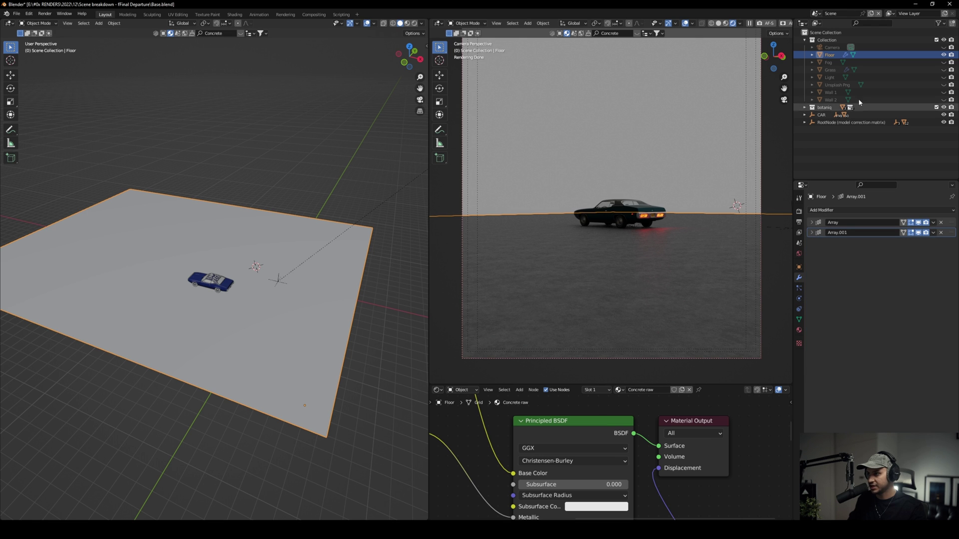
Step: Select the camera in front of the car and display its lens settings
scroll(342, 315, "up", 4)
middle_click_drag(261, 285, 233, 299)
left_click(237, 284)
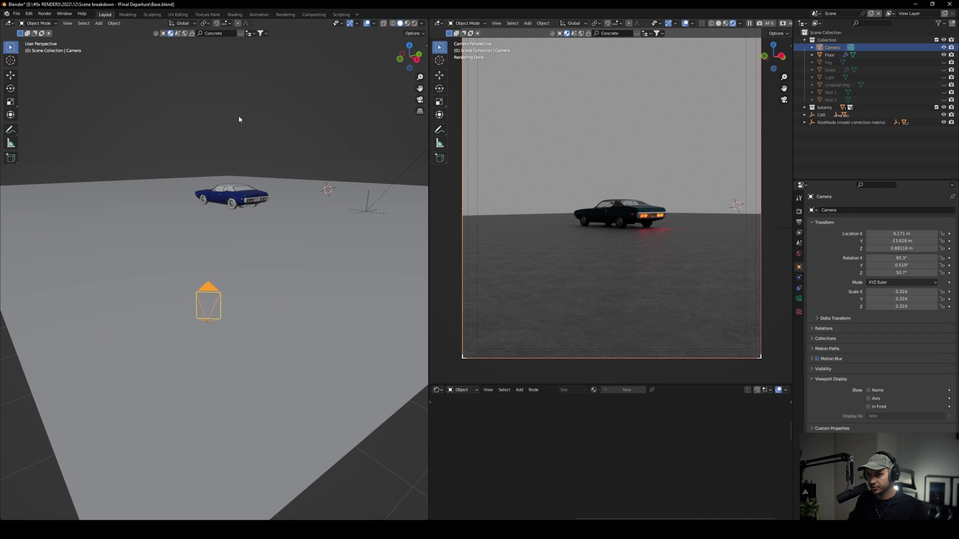
left_click(799, 299)
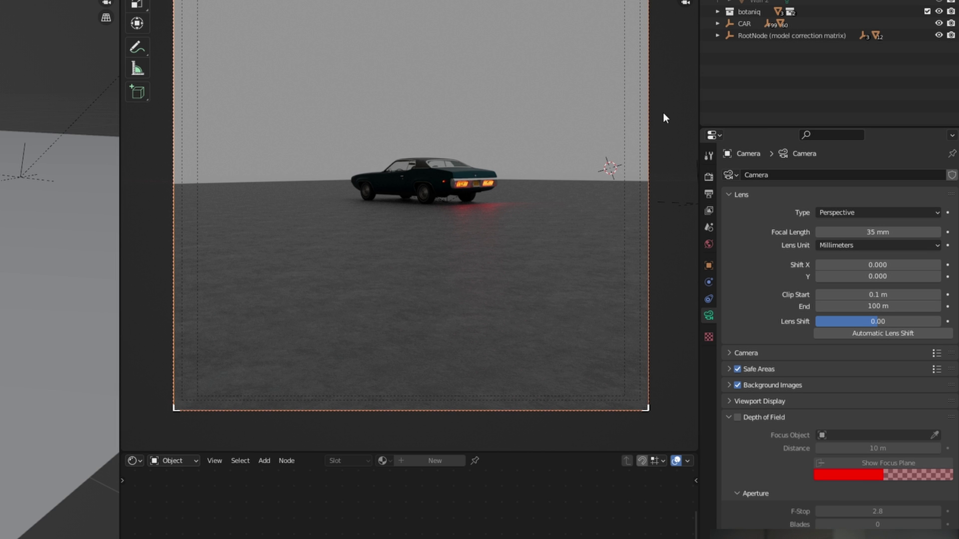
scroll(60, 270, "down", 2)
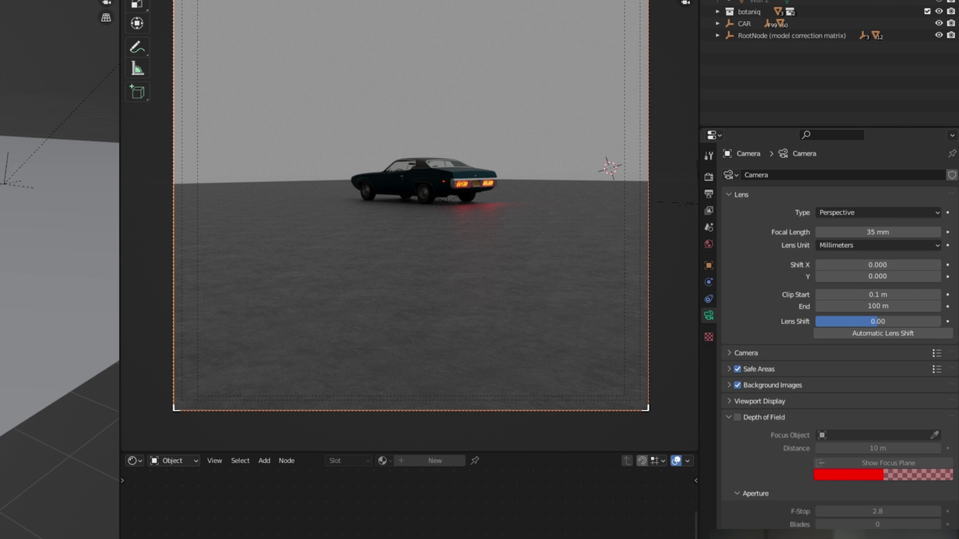
scroll(327, 272, "down", 2)
middle_click_drag(322, 291, 346, 303, "shift")
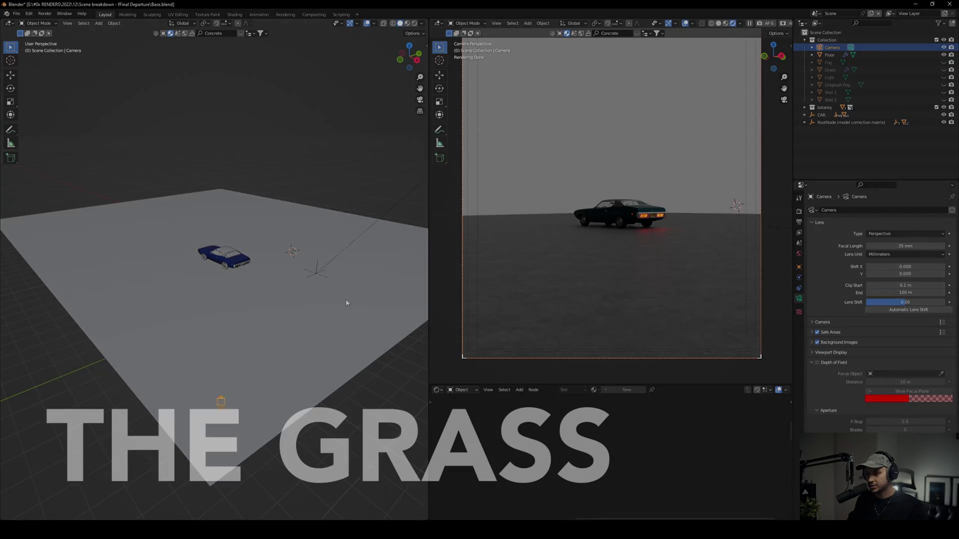
Step: Unhide the Grass object in the viewport and check its coverage in front of the car
left_click(944, 70)
middle_click_drag(208, 361, 307, 310)
left_click(265, 314)
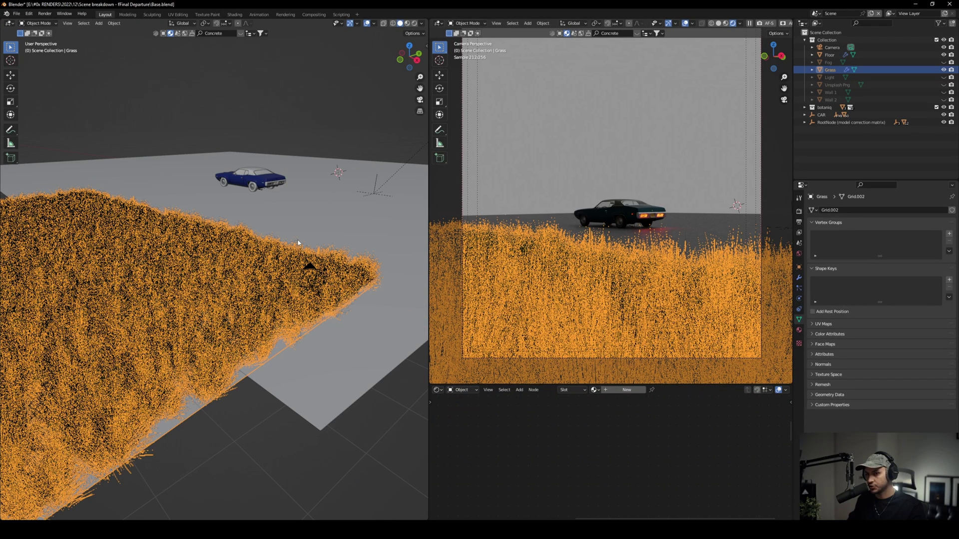
left_click(328, 148)
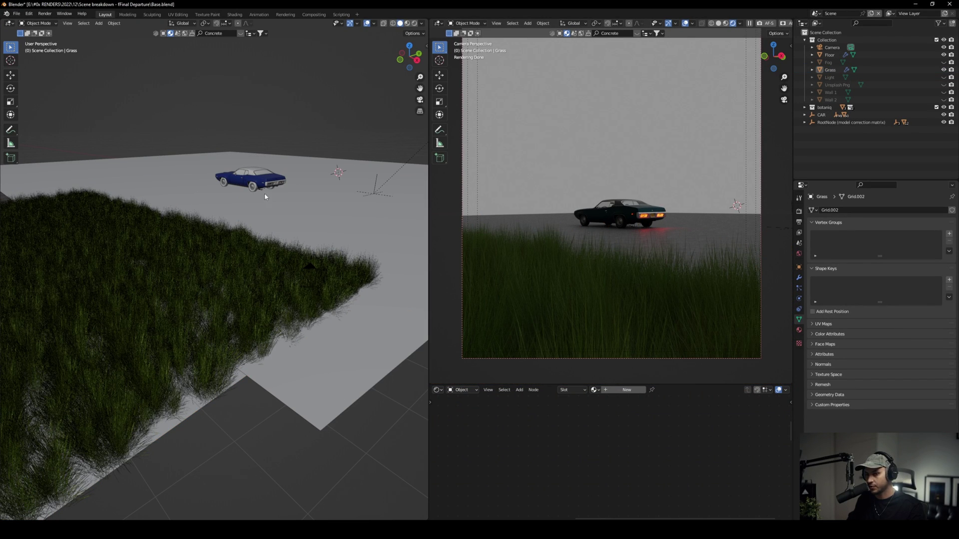
left_click(944, 77)
left_click(944, 78)
Step: Display the botaniq scatter and particle settings of the Grass object and widen that sidebar
left_click(289, 267)
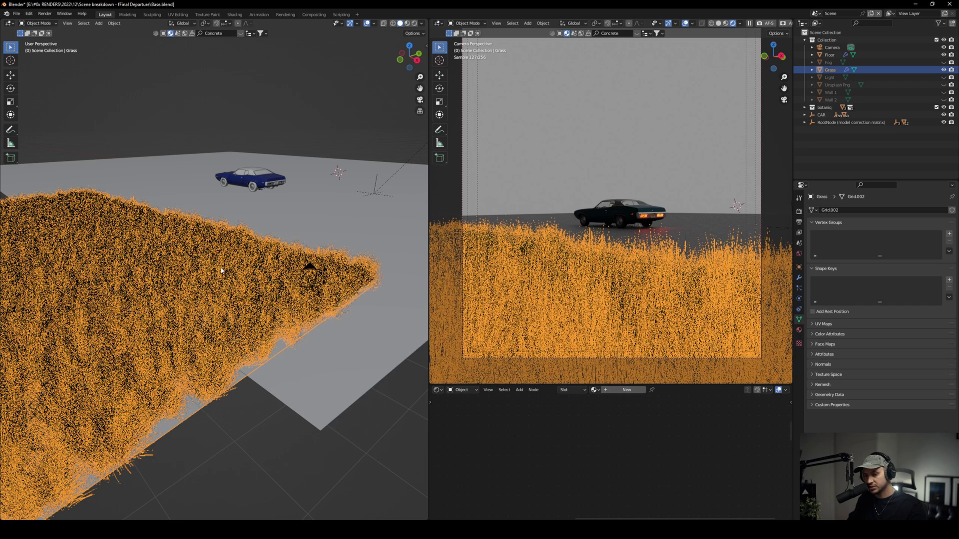
key("n")
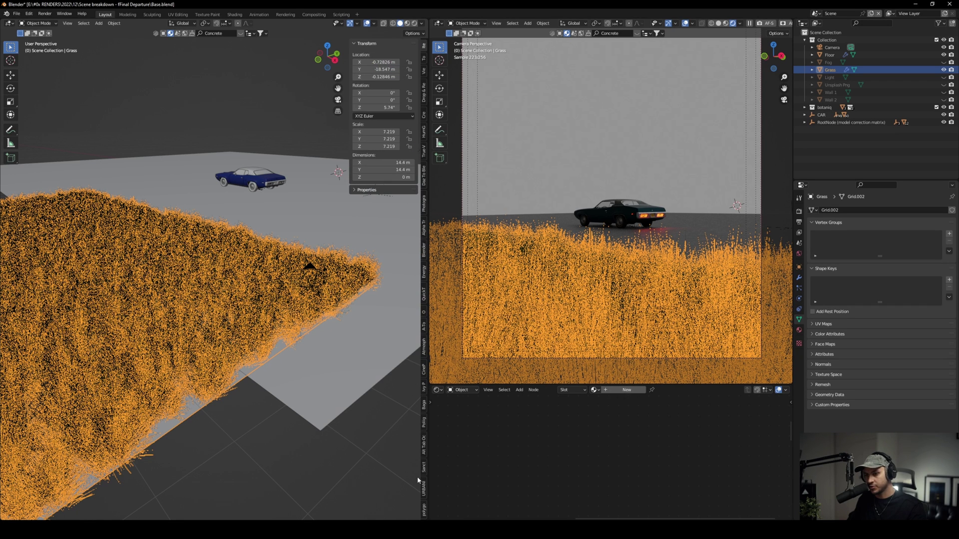
left_click(424, 509)
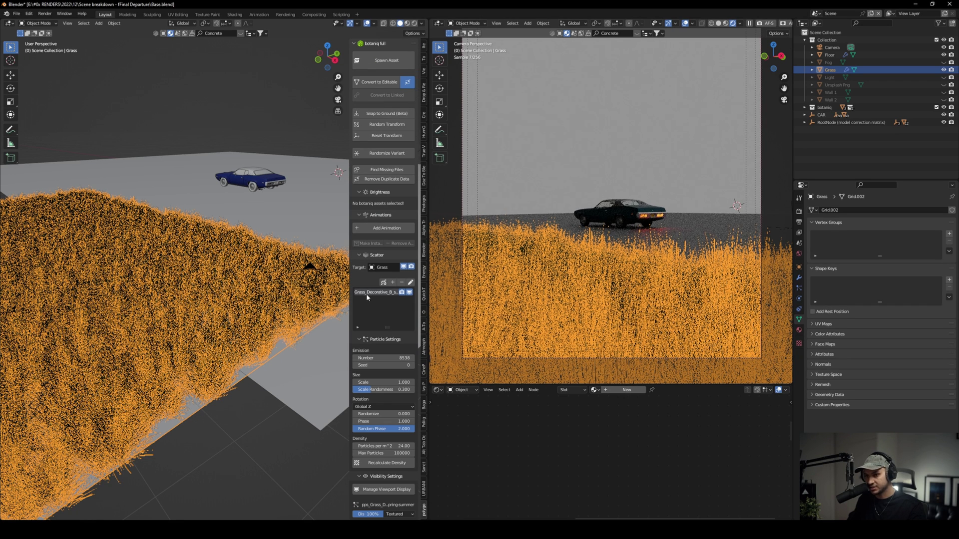
left_click_drag(352, 306, 319, 306)
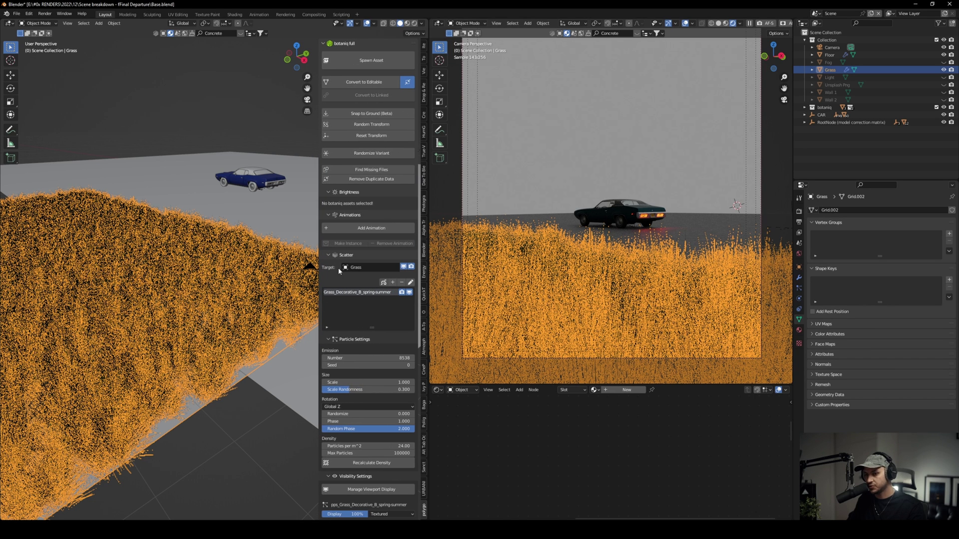
Step: Examine the extent of the scattered grass around the camera, with the grass selected and deselected
left_click(241, 406)
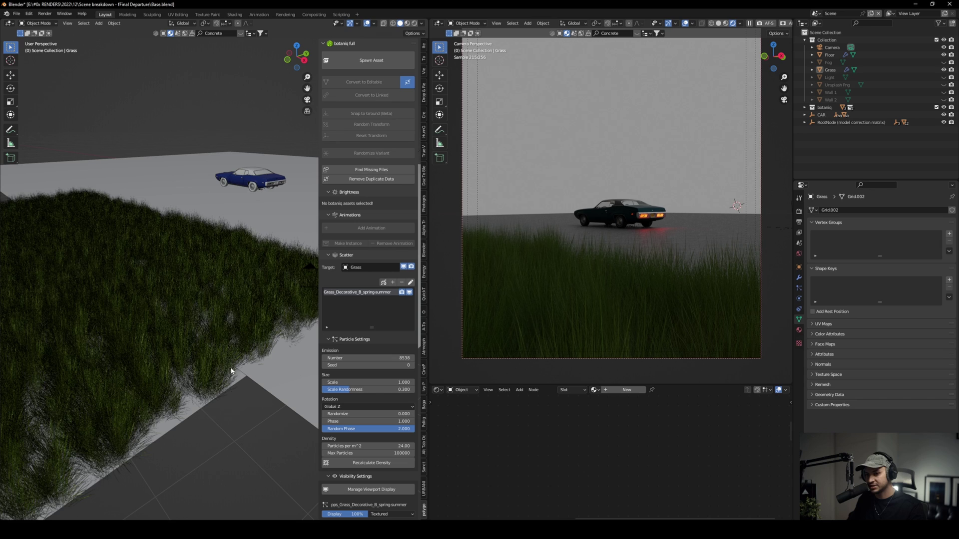
left_click(231, 329)
left_click(243, 424)
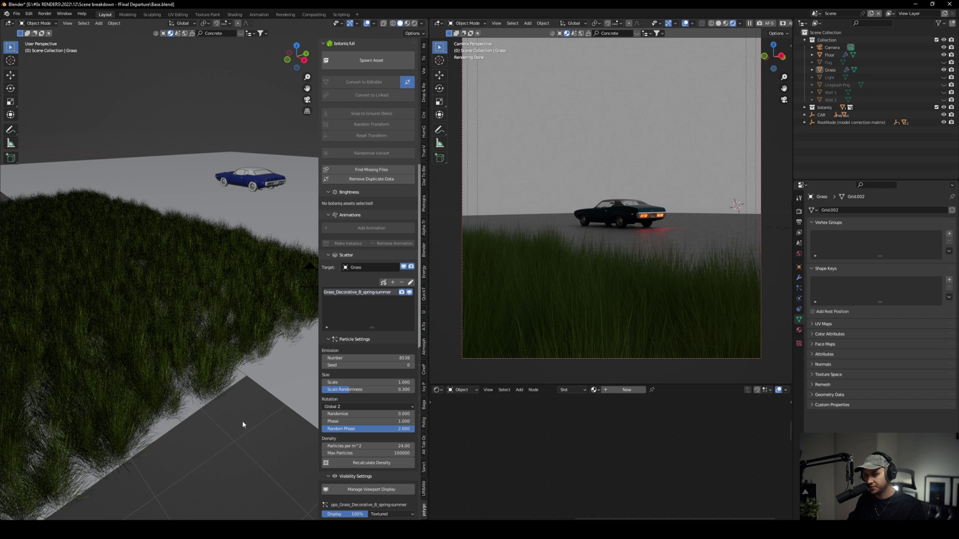
left_click(222, 322)
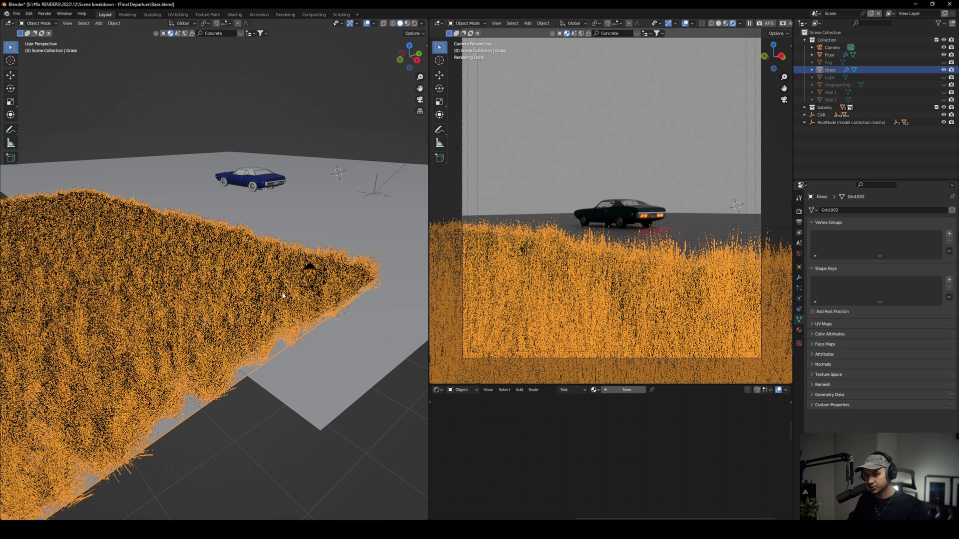
left_click(232, 416)
middle_click_drag(235, 304, 224, 322)
middle_click_drag(257, 256, 255, 283, "shift")
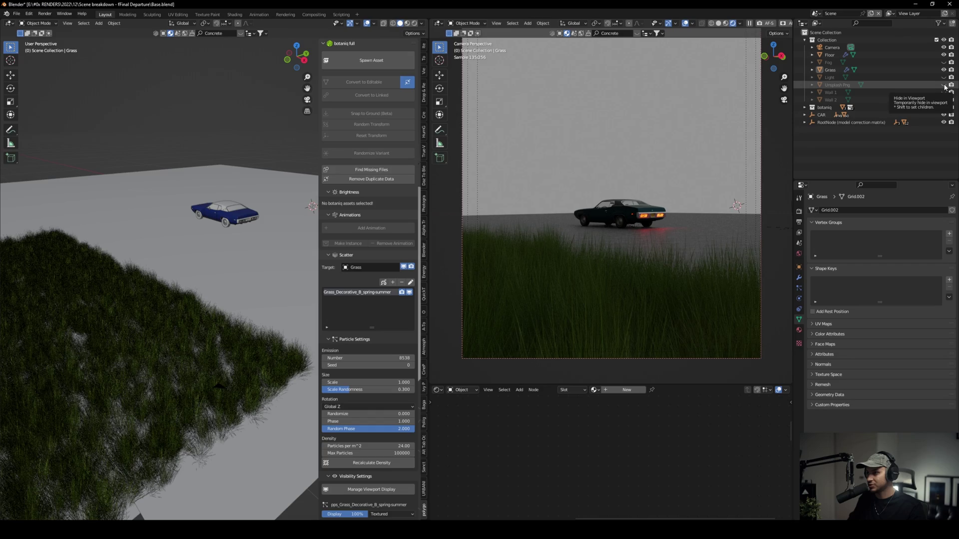
Step: Unhide the Unsplash Png object in the viewport and inspect the figure behind the car in the camera view
left_click(944, 86)
scroll(678, 204, "up", 9)
middle_click_drag(678, 203, 669, 212, "shift")
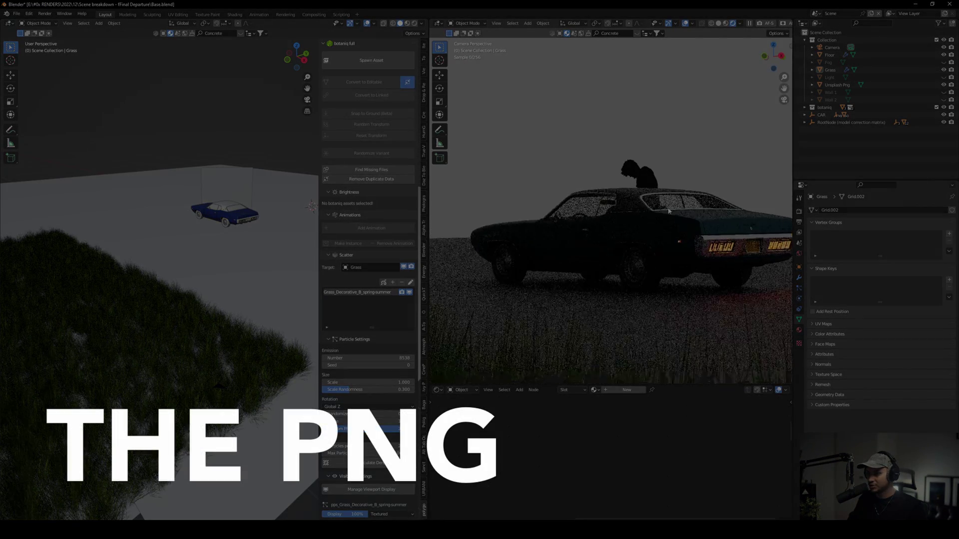
scroll(659, 220, "up", 6)
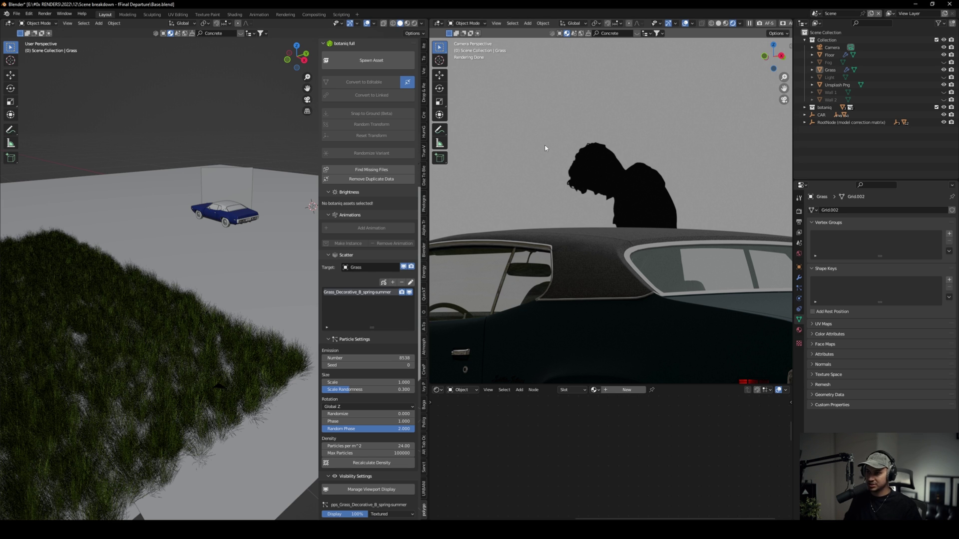
Step: Select the Unsplash Png image plane standing beside the car to display its material nodes
middle_click_drag(208, 213, 200, 309, "shift")
scroll(240, 270, "up", 3)
scroll(205, 290, "up", 3)
middle_click_drag(223, 249, 223, 348, "shift")
left_click(217, 288)
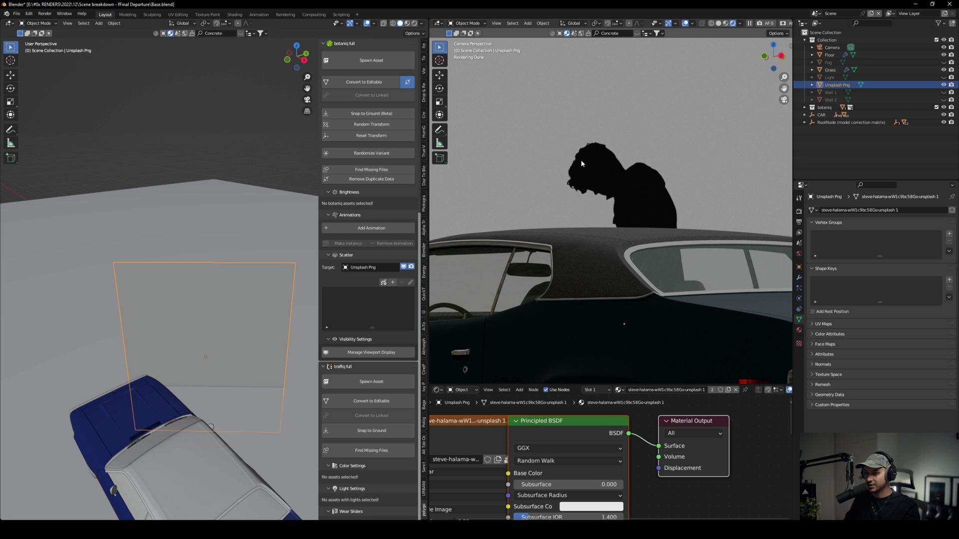
Step: Check the import options among the file commands for the figure's PNG plane, and hide the viewport sidebar
middle_click_drag(279, 323, 211, 296)
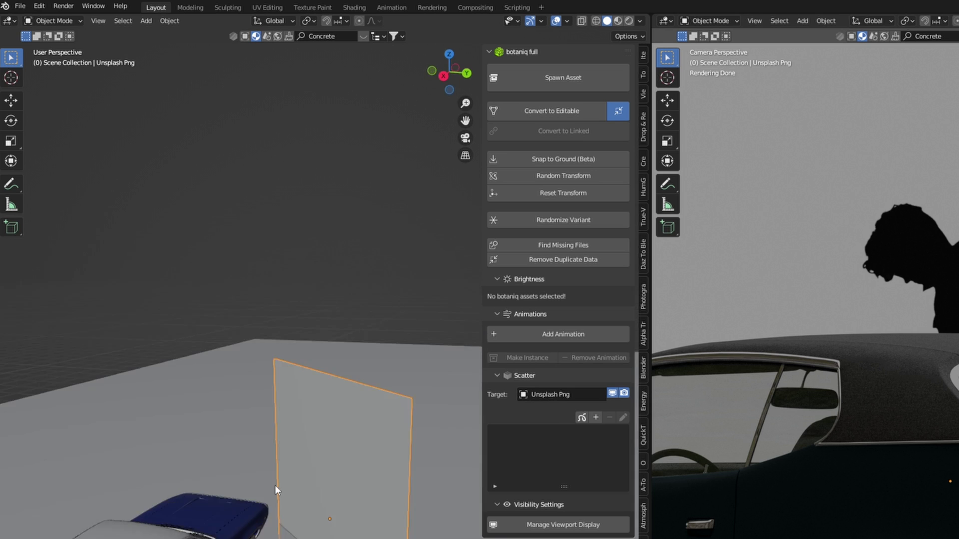
left_click(20, 6)
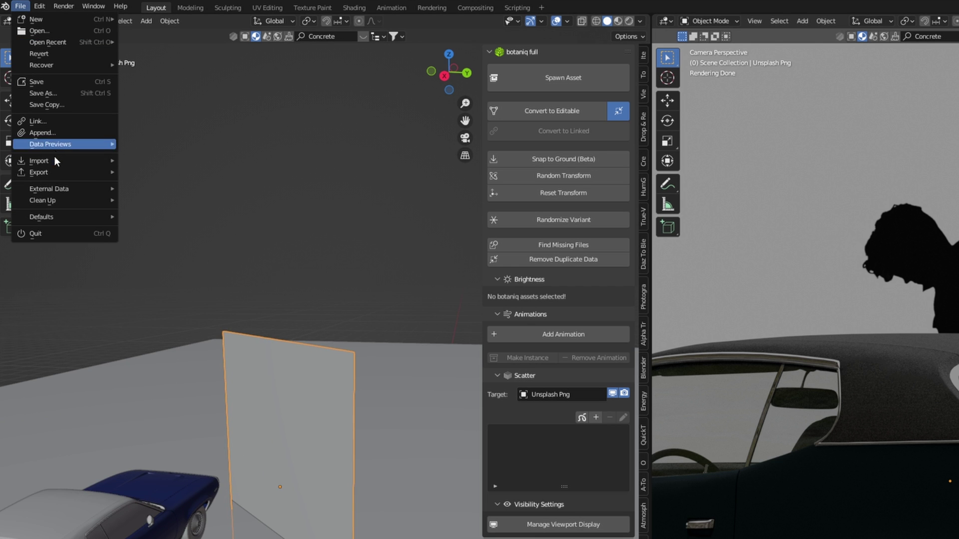
mouse_move(54, 159)
left_click(193, 334)
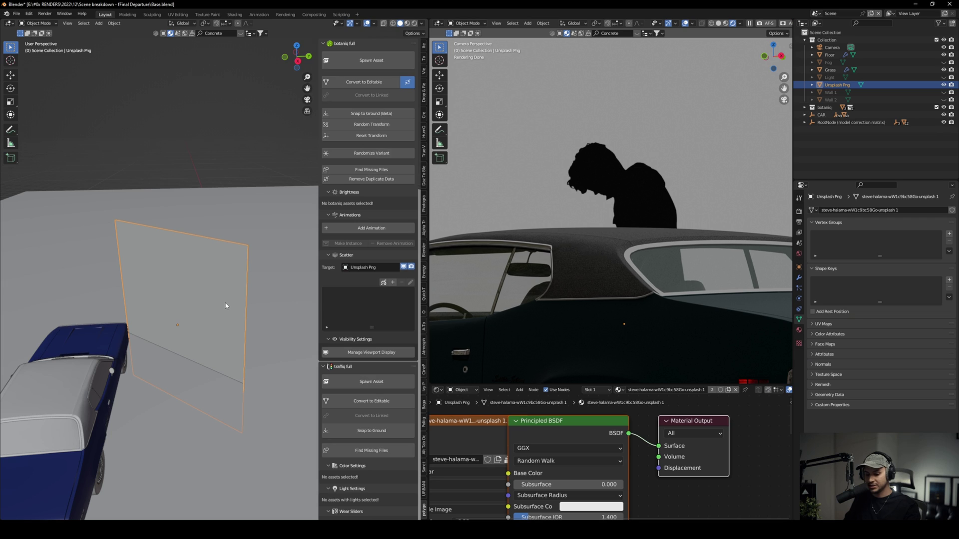
key("n")
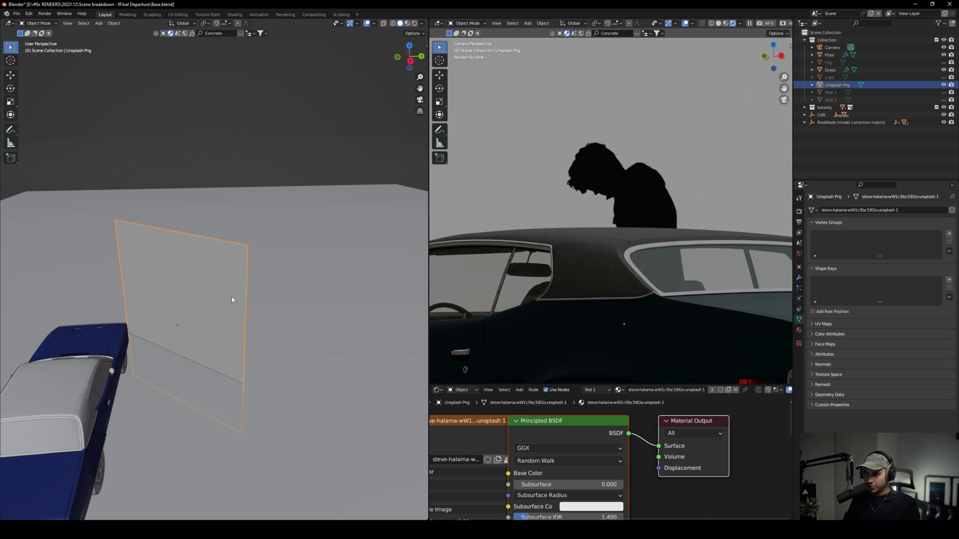
Step: Examine the figure's plane behind the car in the camera view and the 3D viewport, with everything deselected
scroll(661, 276, "down", 5)
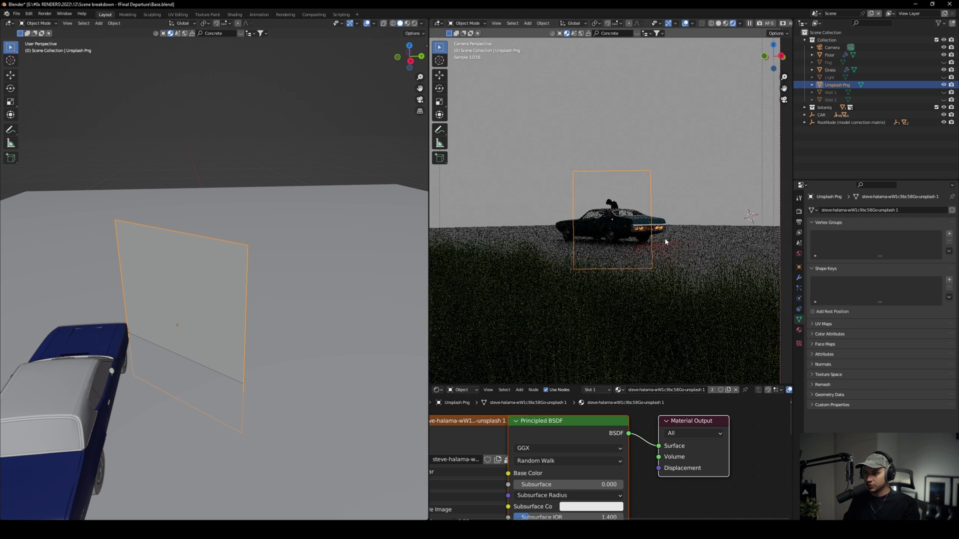
scroll(679, 238, "down", 3)
left_click(732, 218)
middle_click_drag(200, 312, 272, 310)
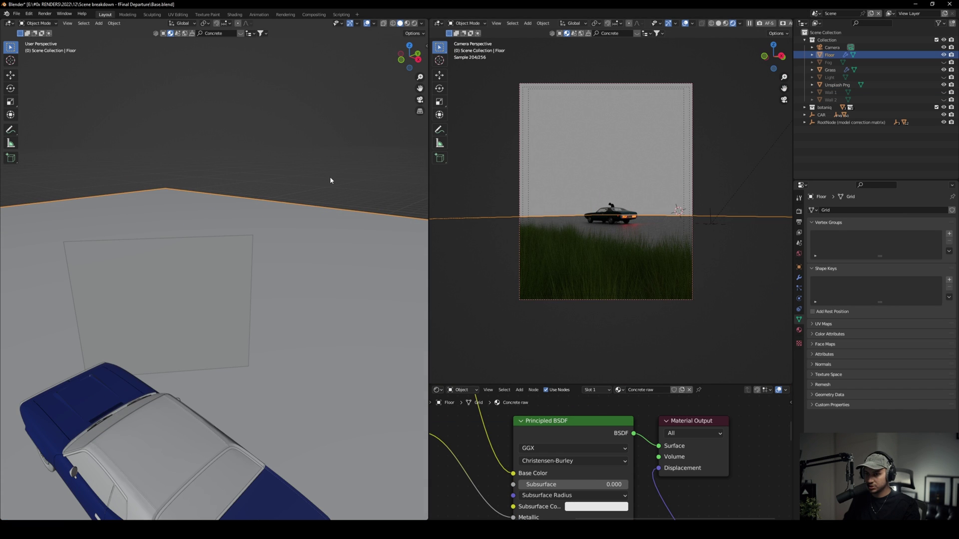
left_click(330, 176)
middle_click_drag(208, 352, 245, 299, "shift")
scroll(633, 249, "up", 6)
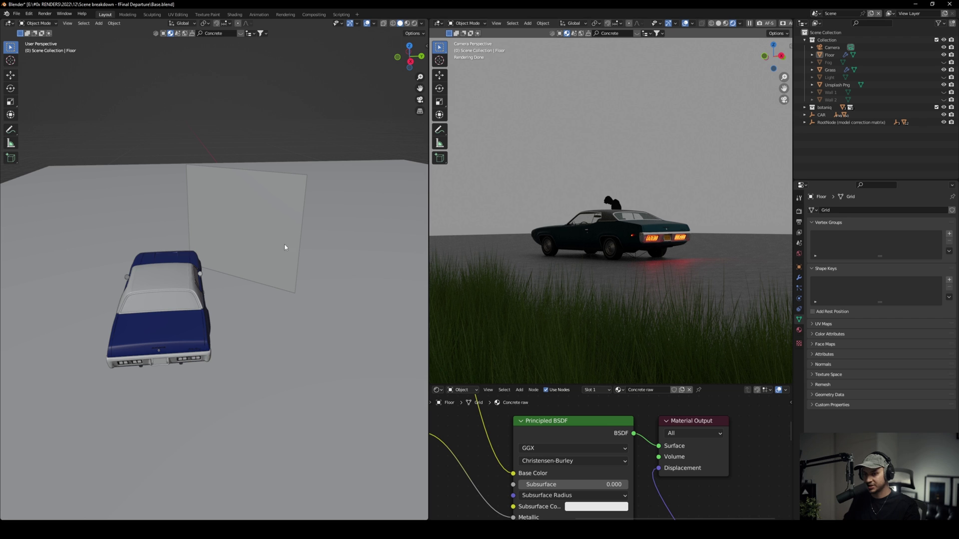
middle_click_drag(275, 334, 322, 356)
scroll(550, 292, "down", 3)
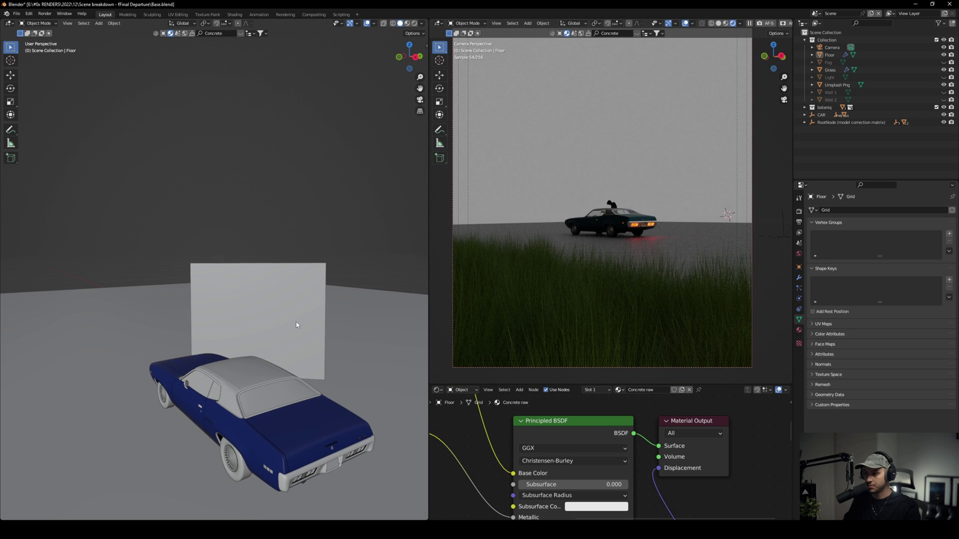
middle_click_drag(268, 344, 265, 359)
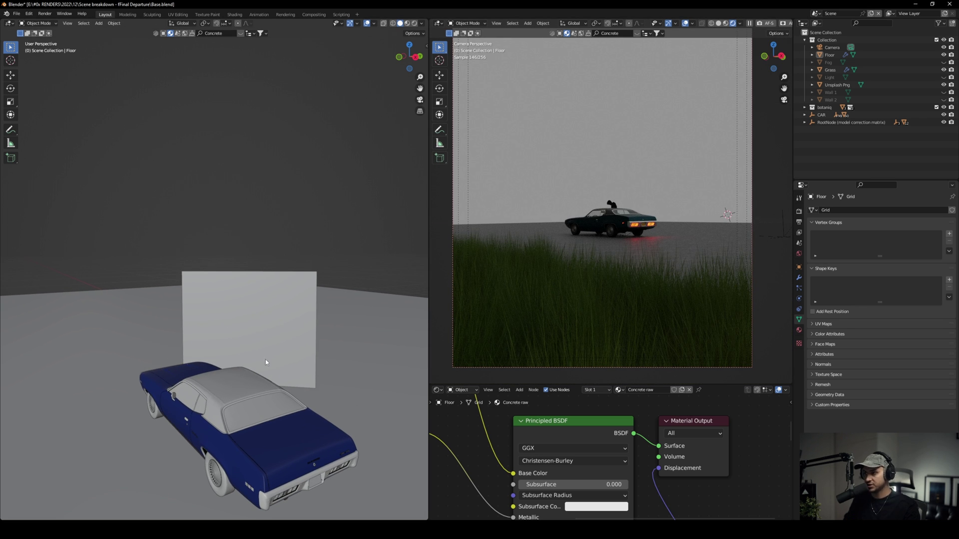
Step: Unhide the Light object behind the car and select it to display its Emission material
left_click(943, 78)
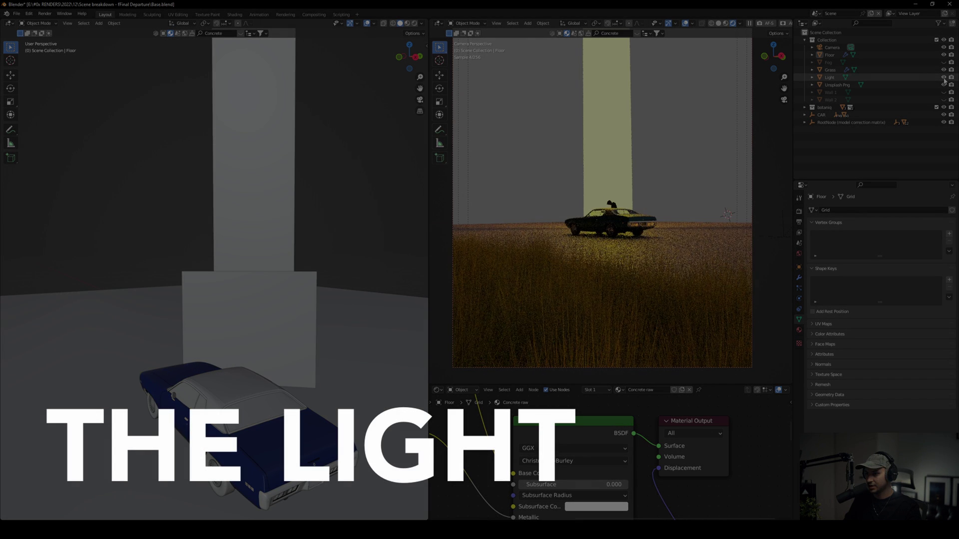
left_click(923, 80)
mouse_move(229, 313)
middle_mouse_down()
mouse_move(283, 343)
mouse_move(167, 292)
mouse_move(285, 367)
mouse_move(134, 345)
mouse_move(186, 349)
mouse_move(223, 312)
mouse_move(232, 328)
mouse_move(235, 314)
middle_mouse_up()
scroll(167, 292, "down", 2)
scroll(301, 364, "up", 2)
scroll(305, 363, "down", 1)
Step: Add a mesh plane, stretch it into a strip along Y and rotate it to stand upright near the car
key("shift+a")
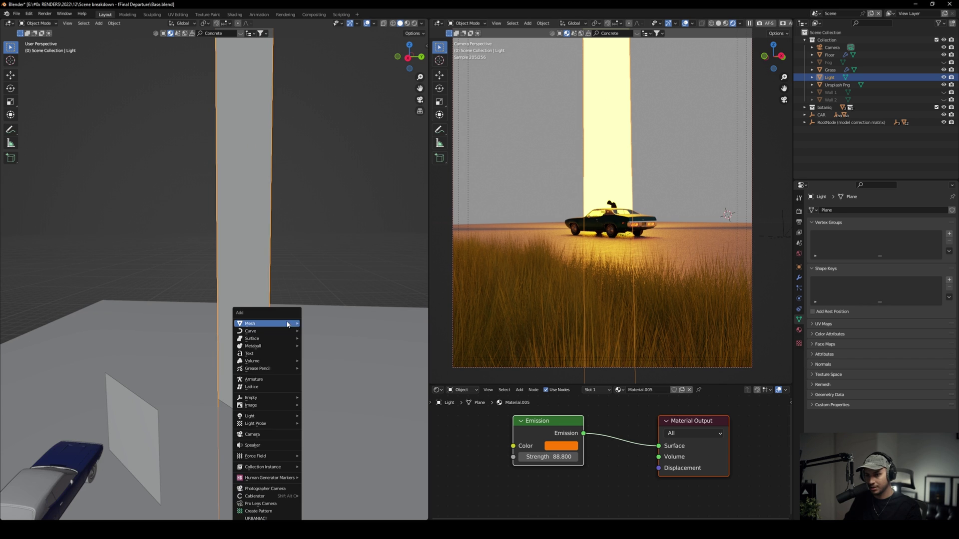
mouse_move(286, 325)
left_click(325, 324)
middle_click_drag(343, 350, 275, 352)
scroll(292, 360, "down", 6)
key("s")
key("y")
left_click(296, 351)
key("r")
left_click(270, 455)
Step: Turn the new strip plane toward the car and move it about 4.1 m along Y
middle_click_drag(270, 455, 298, 302)
key("r")
left_click(277, 303)
key("g")
key("x")
left_click(258, 296)
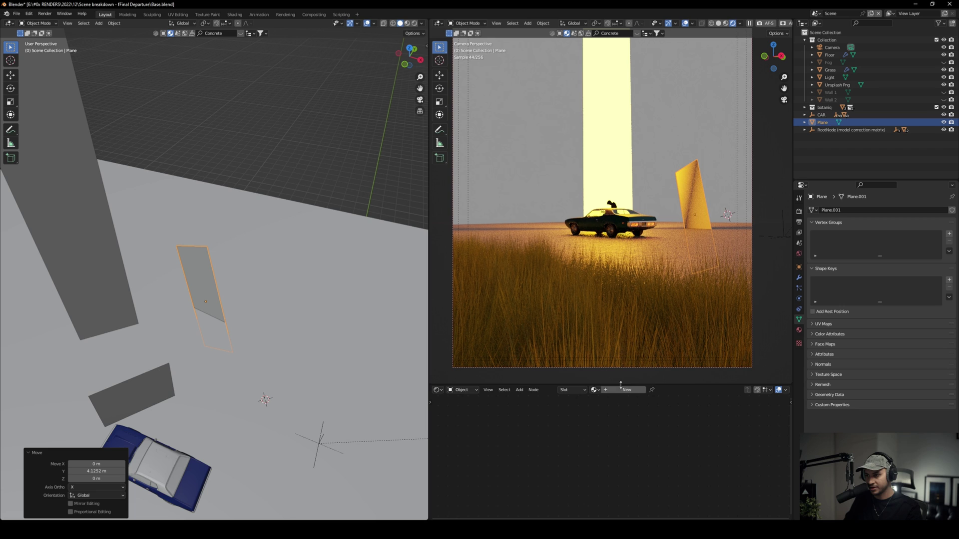
Step: Create a material for the strip plane, replacing its Principled BSDF with an Emission node connected to the Surface output
left_click(623, 391)
left_click(576, 422)
key("x")
key("shift+a")
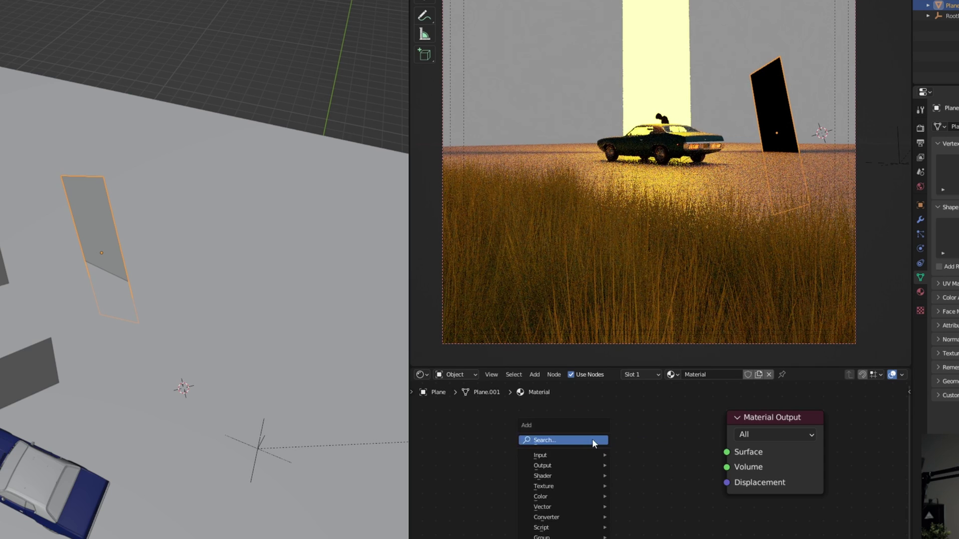
left_click(562, 438)
type("em")
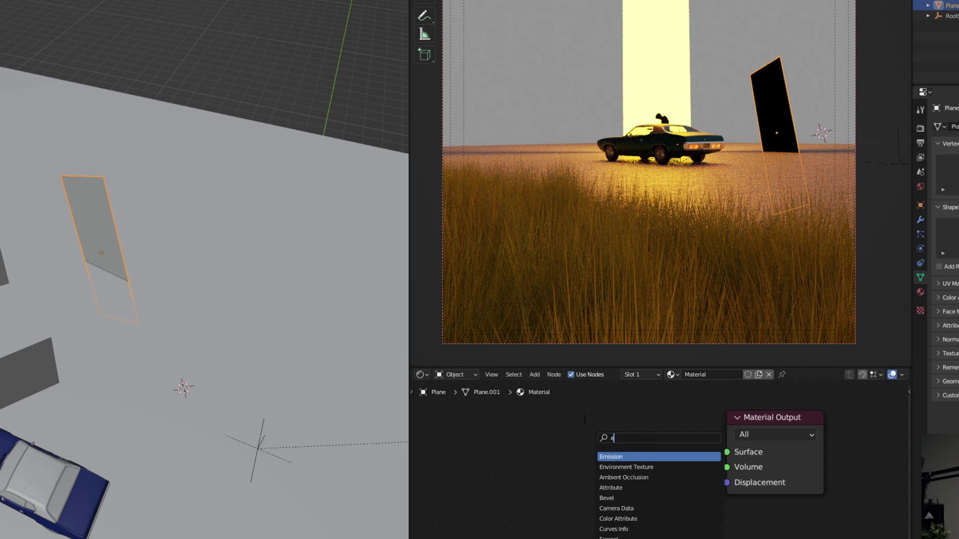
key("Return")
left_click(624, 430)
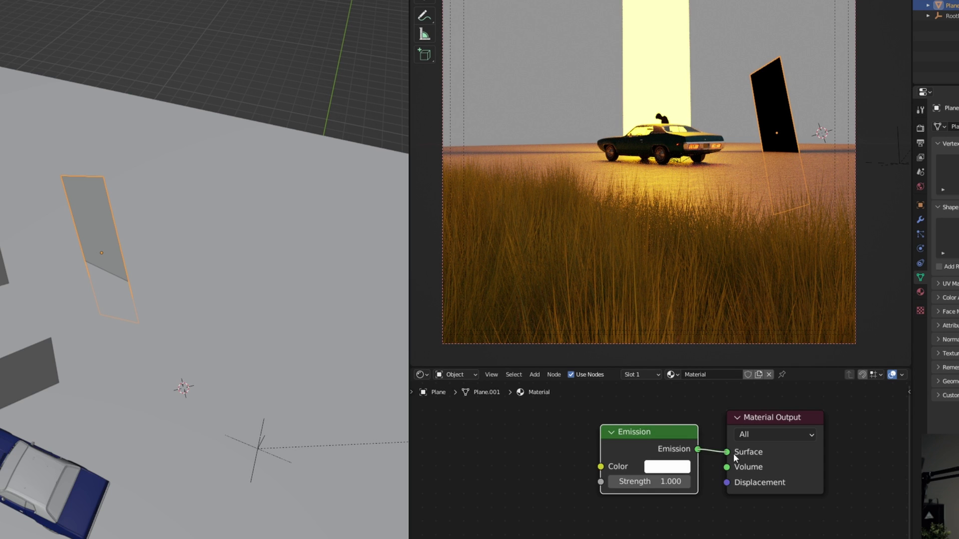
Step: Set the strip plane's emission strength to 70.9 and its colour to yellow-orange
left_click_drag(636, 449, 674, 479)
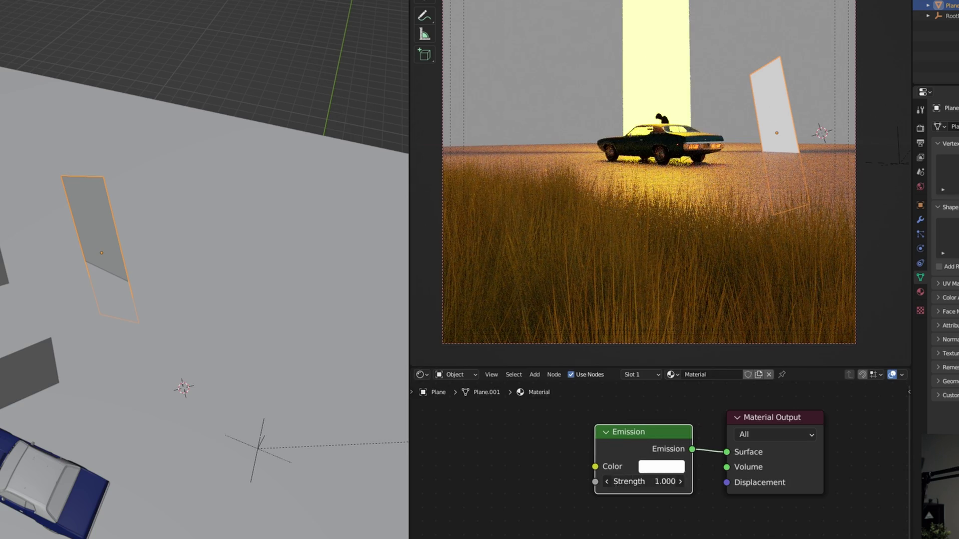
left_click(661, 467)
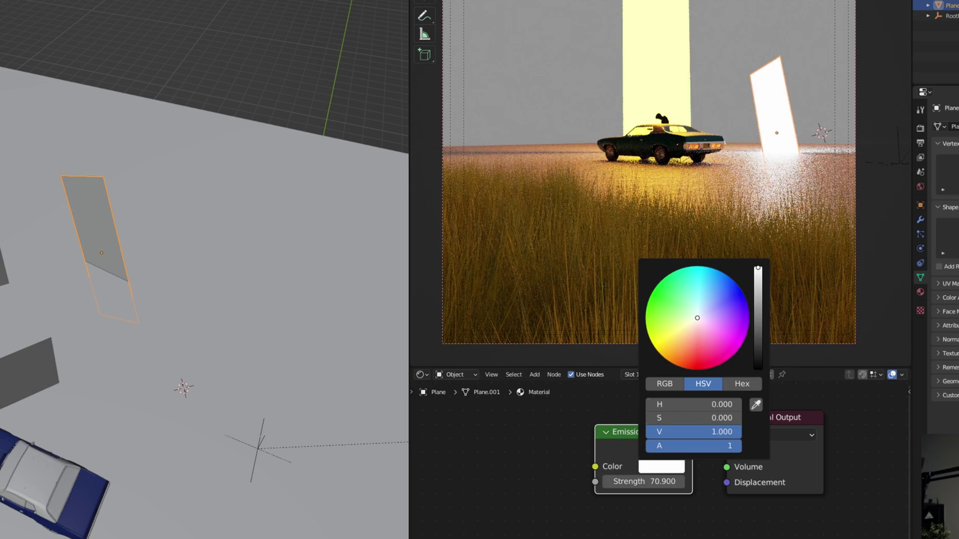
left_click_drag(679, 363, 667, 355)
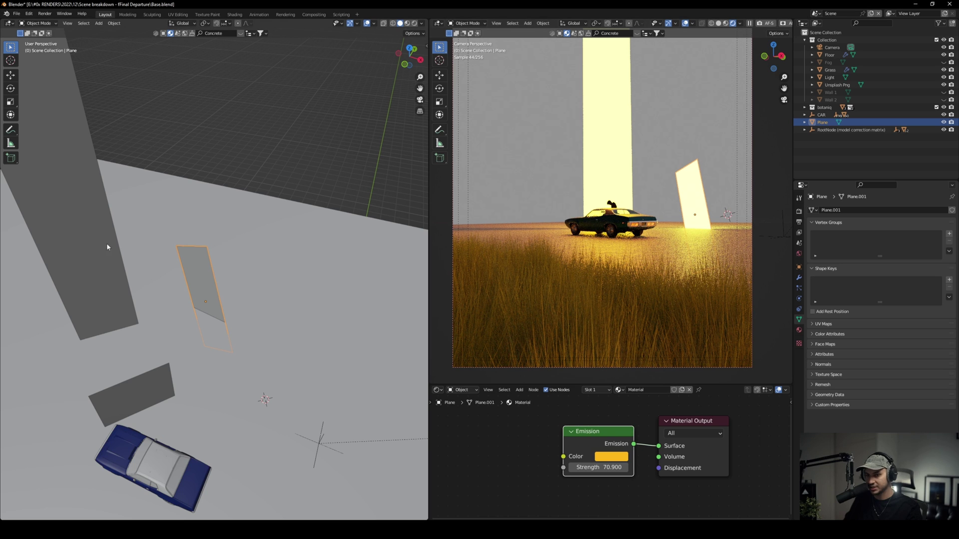
Step: Delete the added emissive strip plane beside the tall light
left_click(107, 245)
left_click(196, 273)
key("Delete")
Step: Set the world background strength to 0, leave all objects deselected and inspect the light's effect on the scene
middle_click_drag(196, 272, 223, 312, "shift")
left_click(223, 312)
scroll(224, 312, "down", 4)
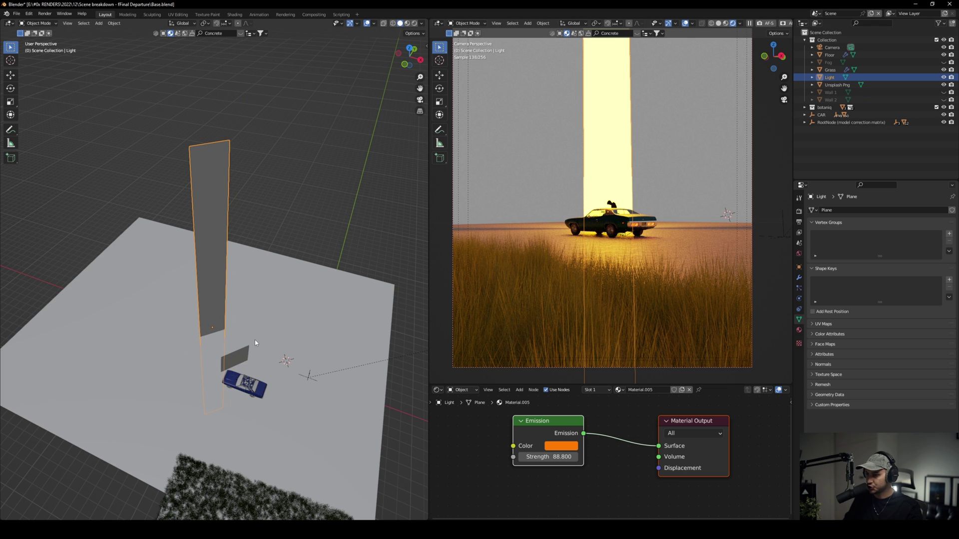
left_click(799, 254)
left_click_drag(902, 267, 854, 267)
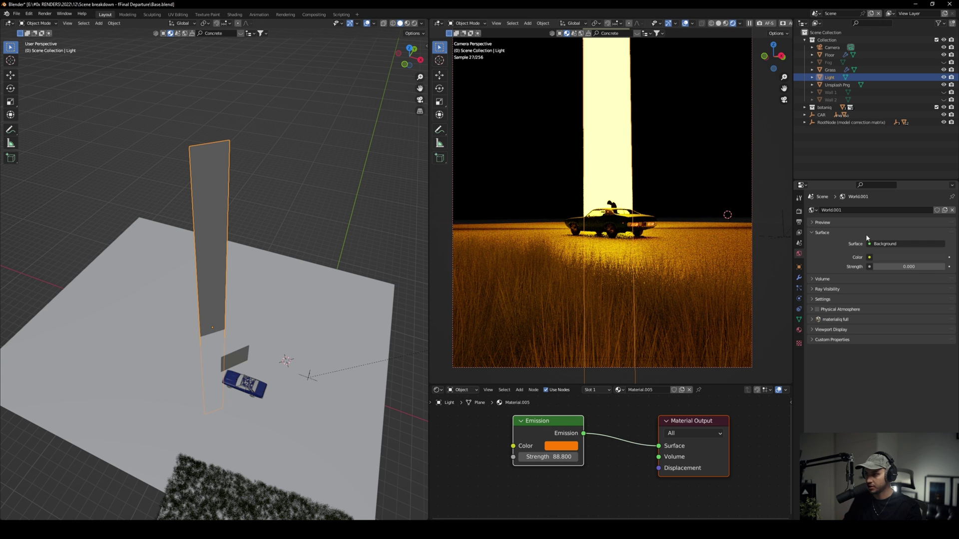
left_click(318, 187)
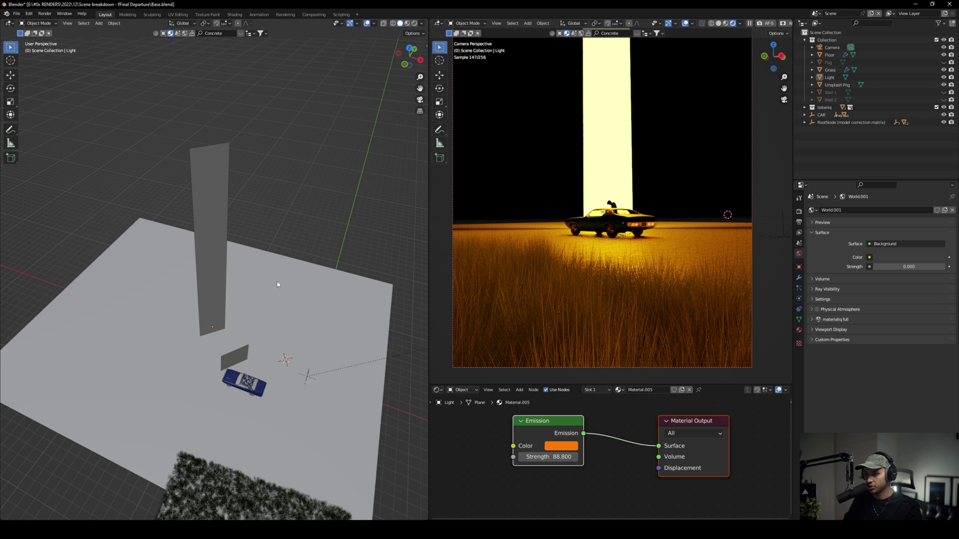
middle_click_drag(277, 284, 265, 308, "shift")
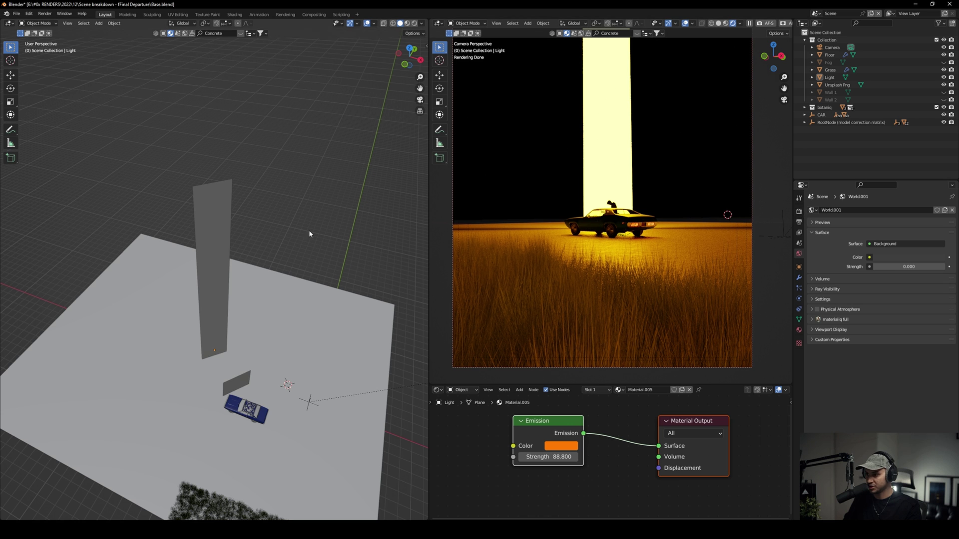
scroll(230, 320, "up", 2)
scroll(229, 321, "down", 2)
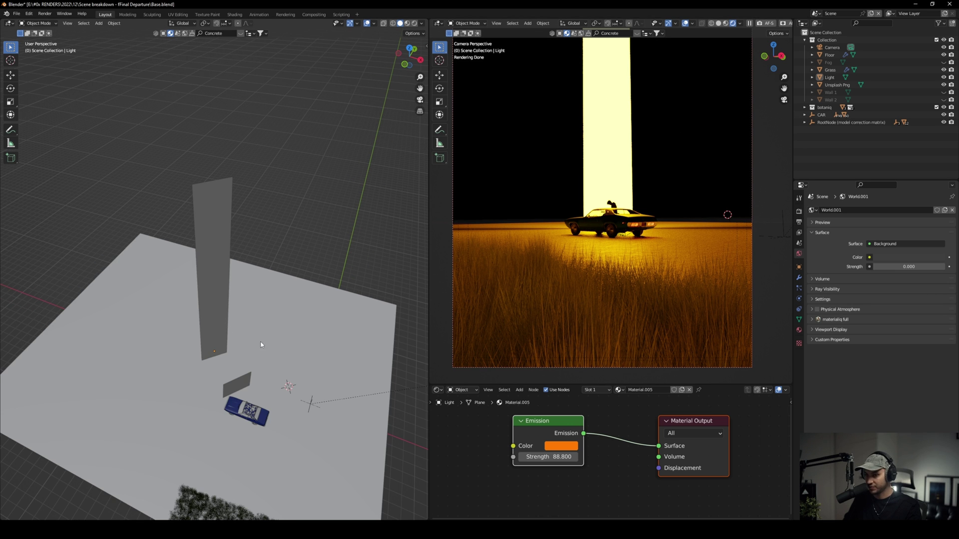
Step: Unhide Wall 1 and Wall 2, toggling their visibility to compare the lighting with and without them
left_click(943, 92)
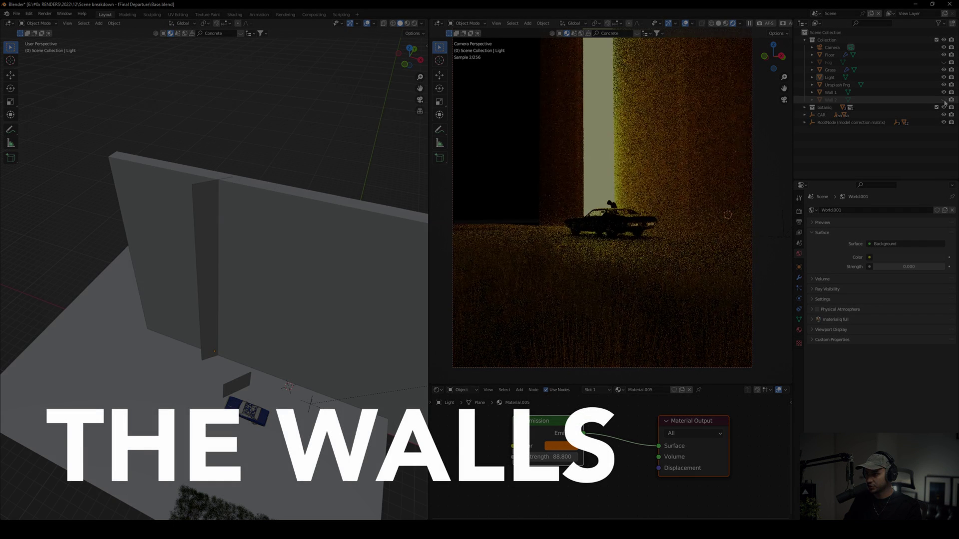
left_click(943, 100)
scroll(246, 298, "down", 2)
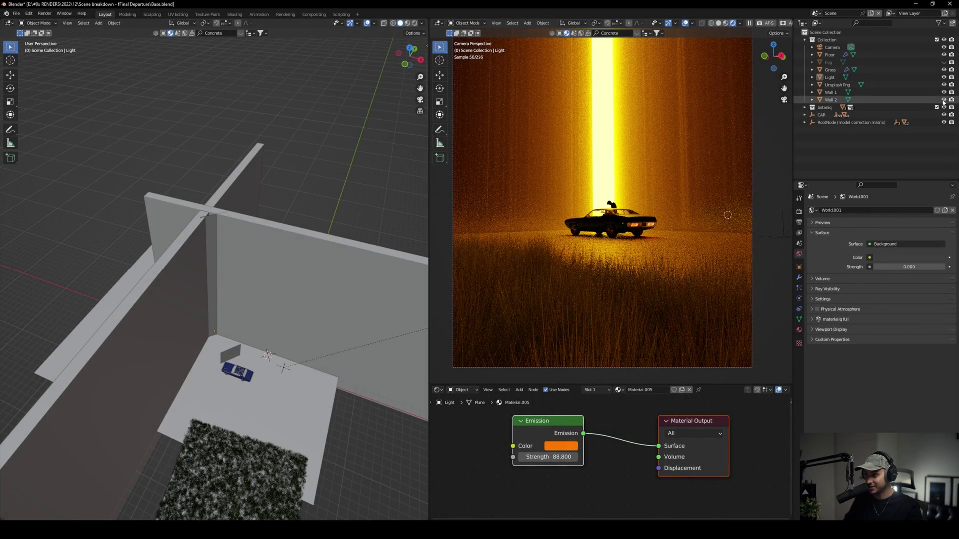
left_click(944, 100)
left_click(943, 92)
left_click(943, 100)
left_click(944, 92)
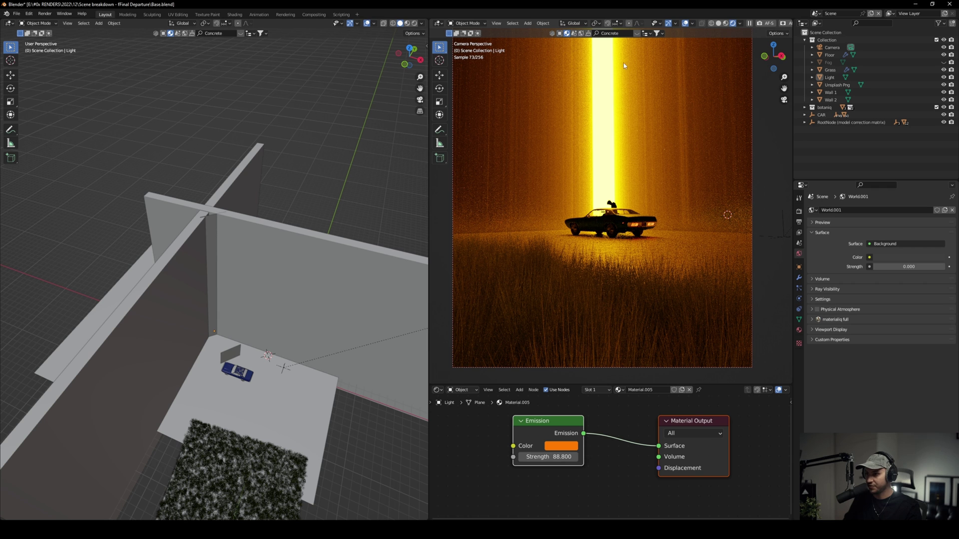
Step: Select Wall 1 and display its iron material settings
left_click(894, 93)
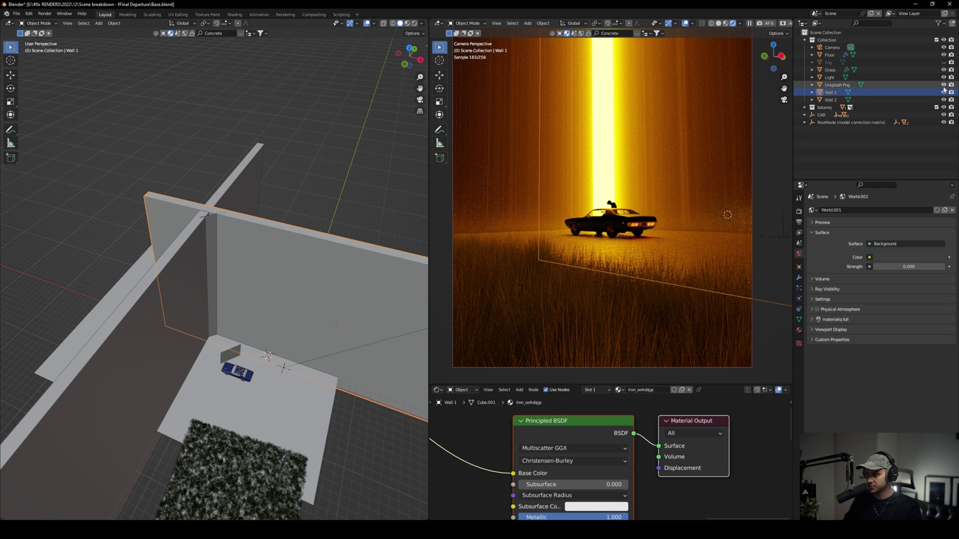
left_click(800, 329)
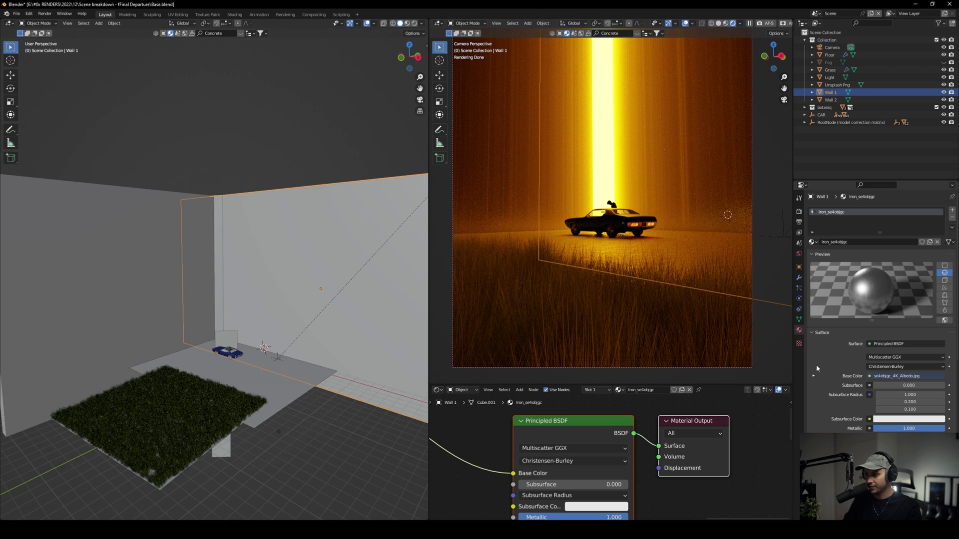
scroll(816, 368, "down", 3)
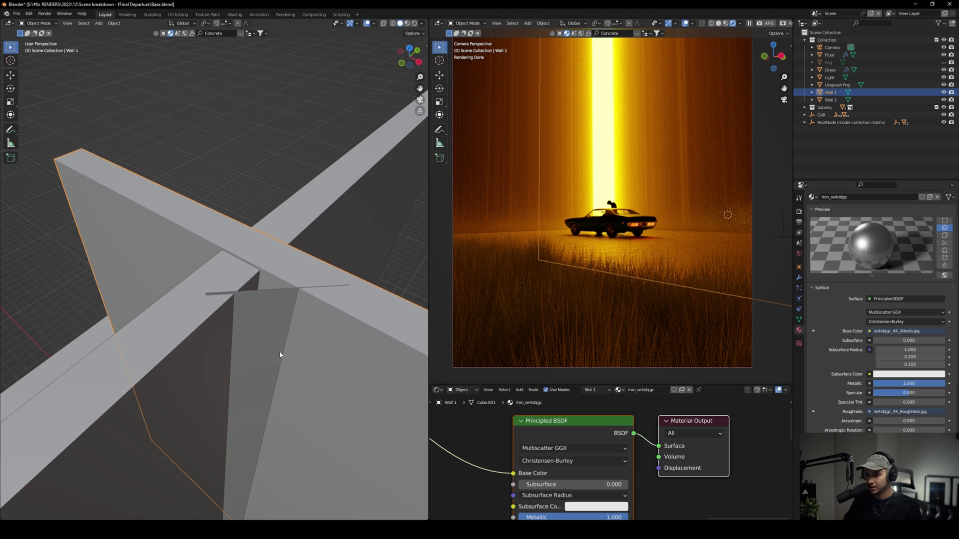
Step: Examine the narrow gap where the two walls meet and select the Light plane standing in it
middle_click_drag(279, 351, 380, 219)
left_click(274, 321)
left_click(332, 280)
scroll(631, 84, "up", 5)
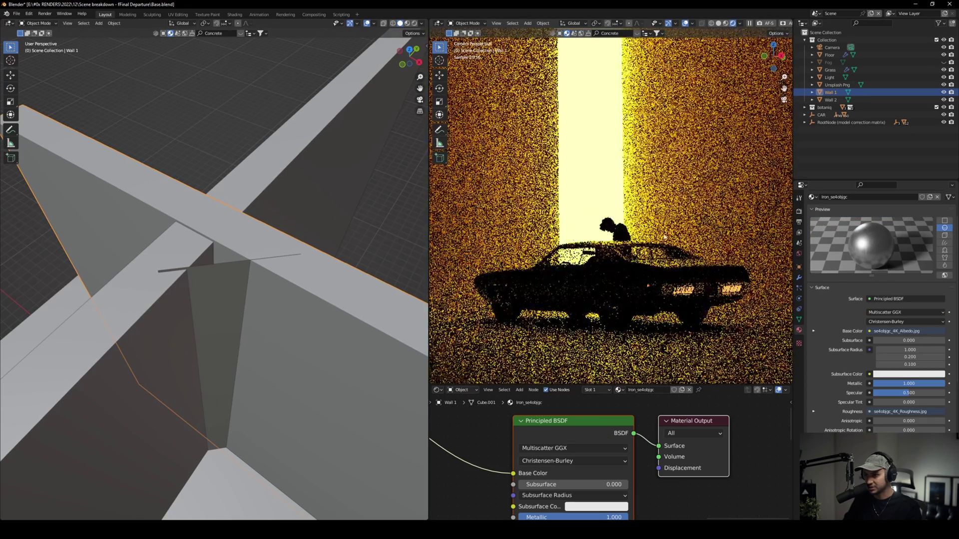
scroll(626, 252, "down", 5)
middle_click_drag(289, 300, 232, 299)
left_click(231, 300)
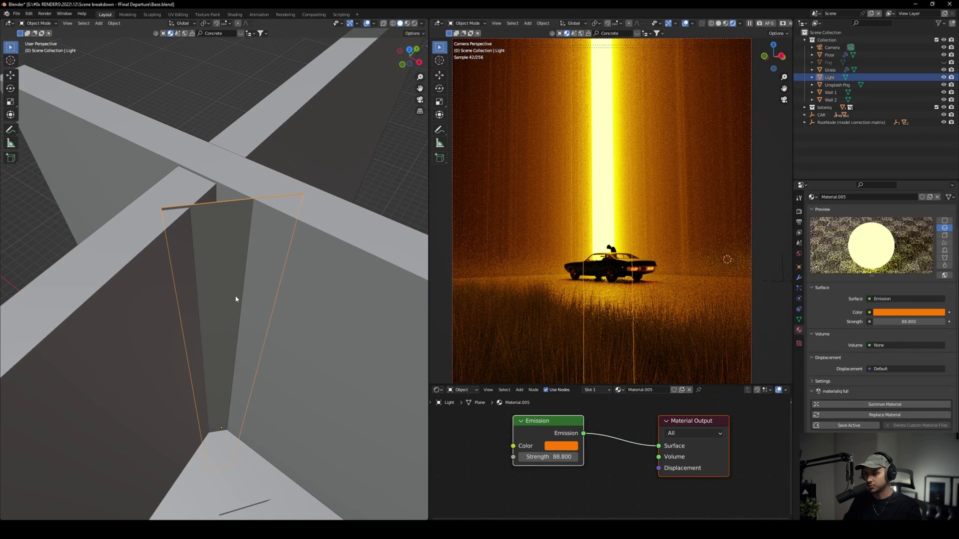
scroll(281, 296, "down", 4)
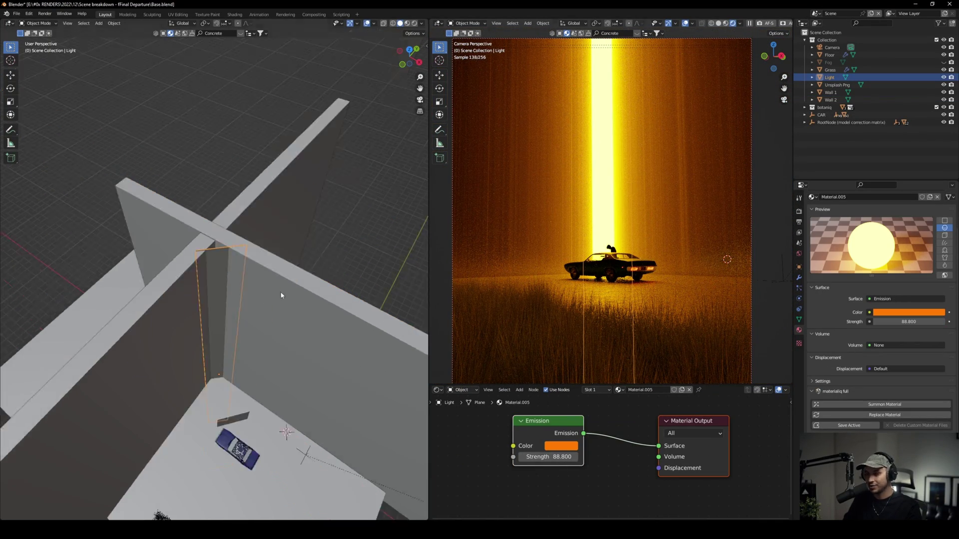
Step: Unhide and select the Fog cube, then inspect its extent around the scene and its Volume Scatter material node
middle_click_drag(270, 350, 260, 303)
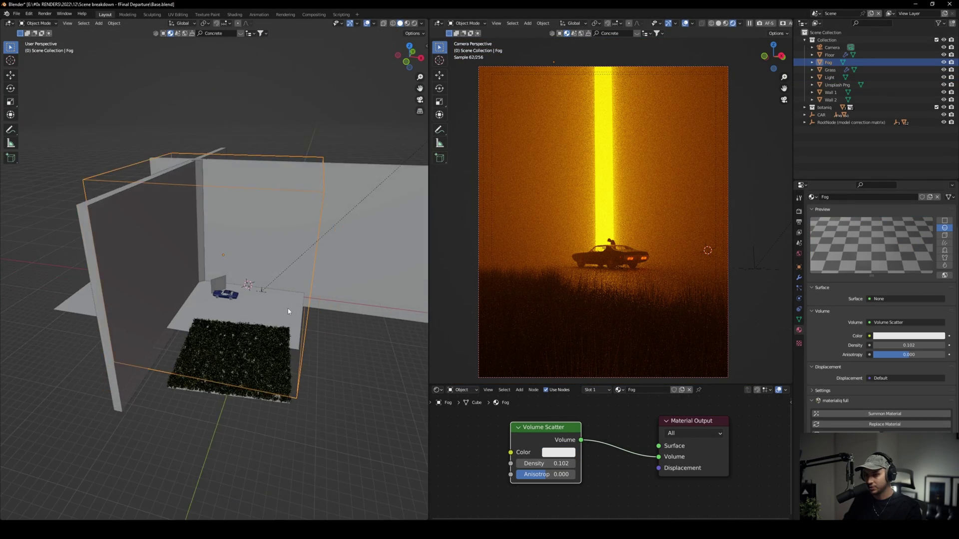
middle_click_drag(288, 311, 250, 235)
middle_click_drag(296, 380, 280, 346)
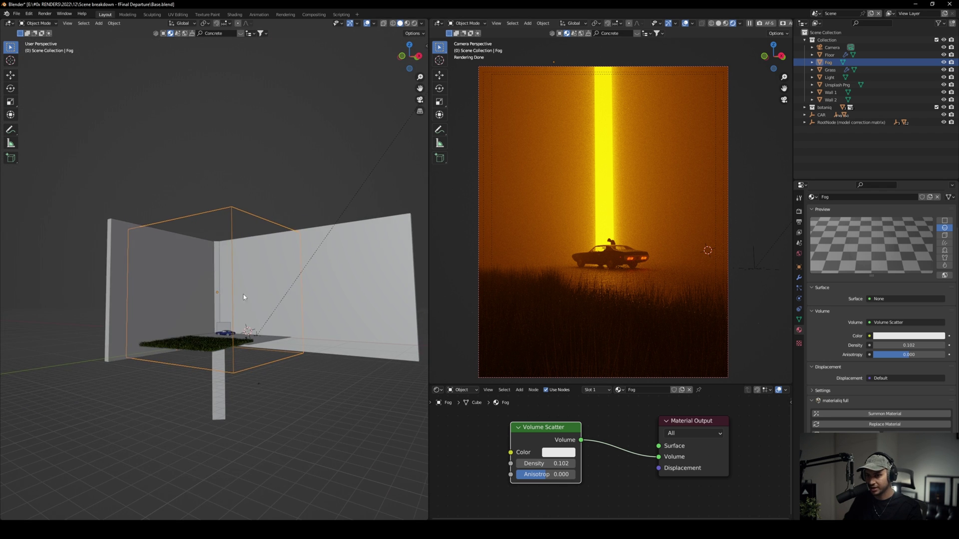
middle_click_drag(244, 297, 243, 363)
scroll(244, 364, "up", 2)
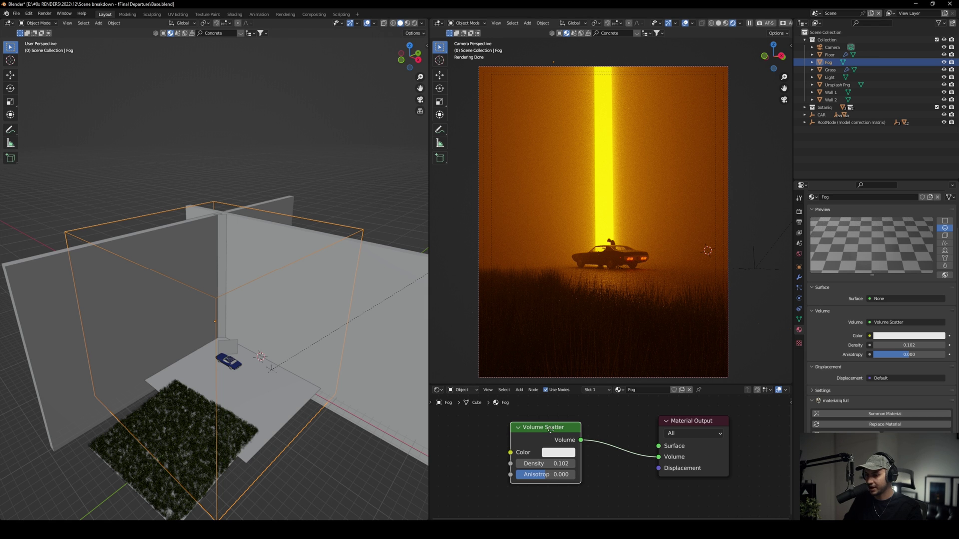
left_click_drag(550, 428, 549, 423)
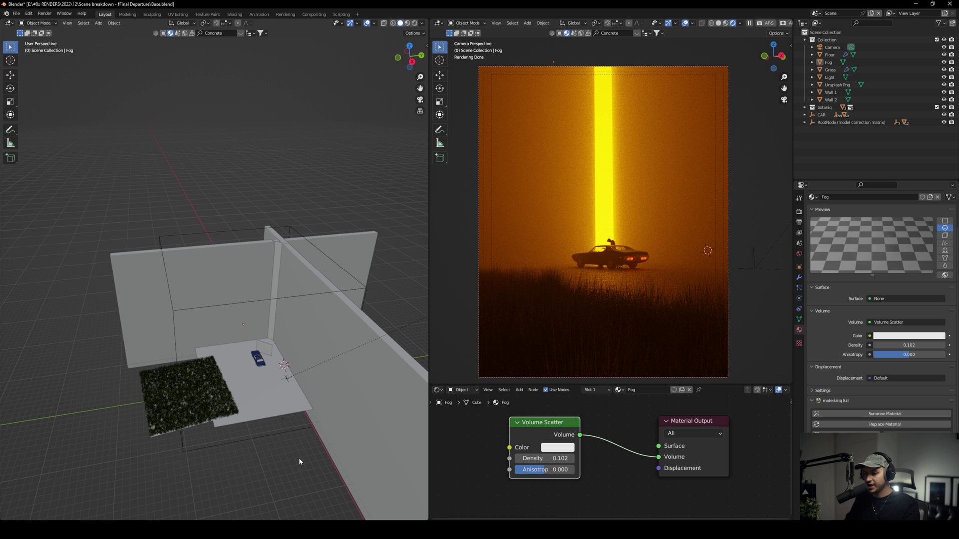
mouse_move(286, 451)
middle_mouse_down()
mouse_move(265, 446)
mouse_move(292, 436)
middle_mouse_up()
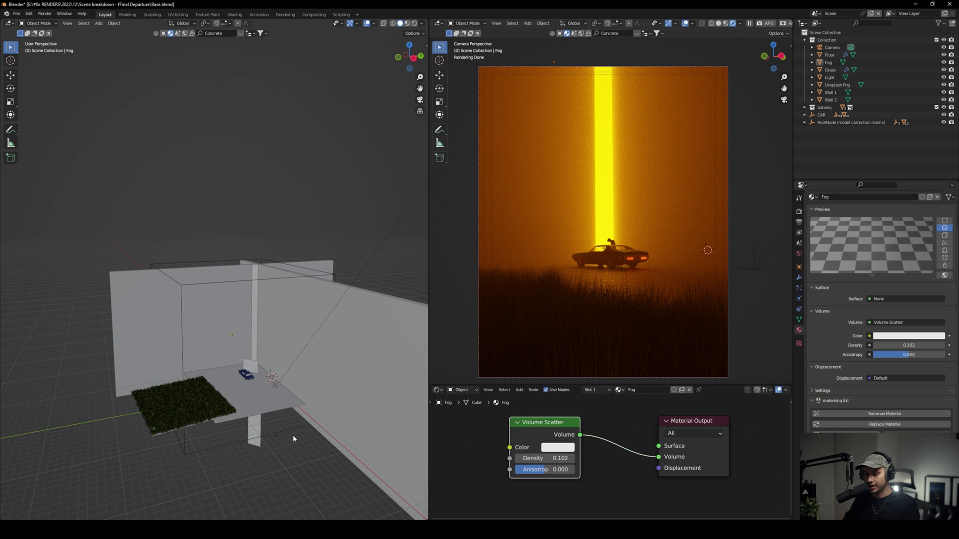